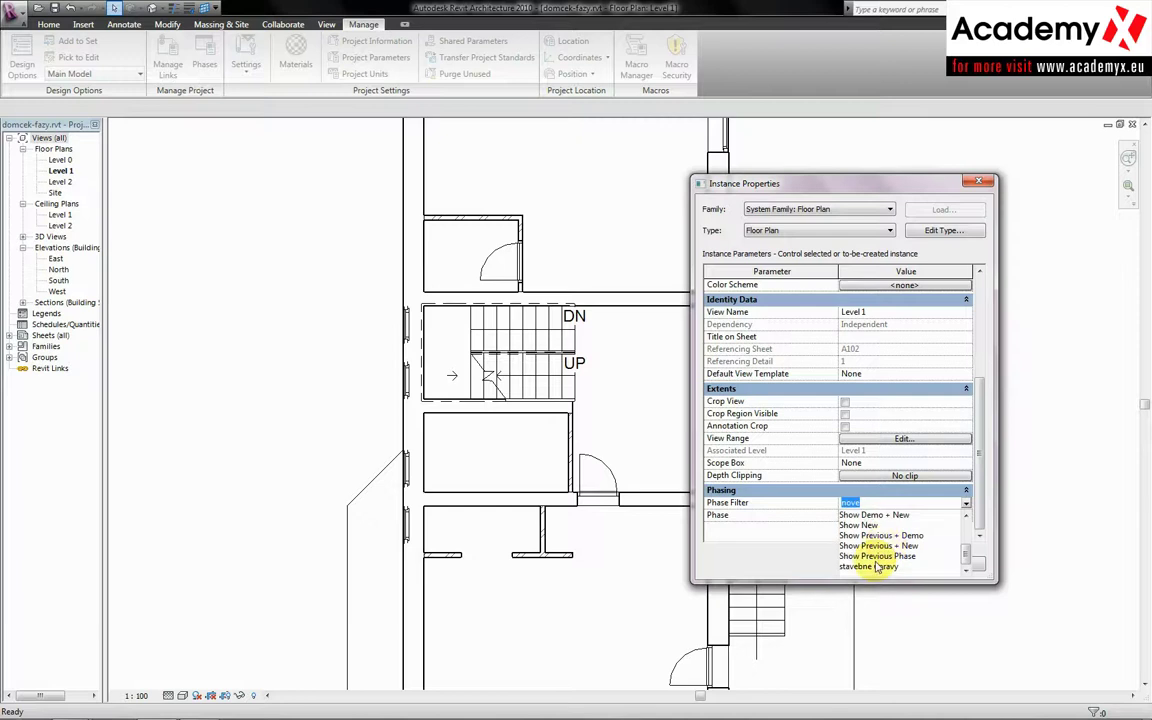
Step: Set the Level 1 plan's phase filter to 'len burane konstrukcie'
scroll(876, 560, up, 3)
click(872, 535)
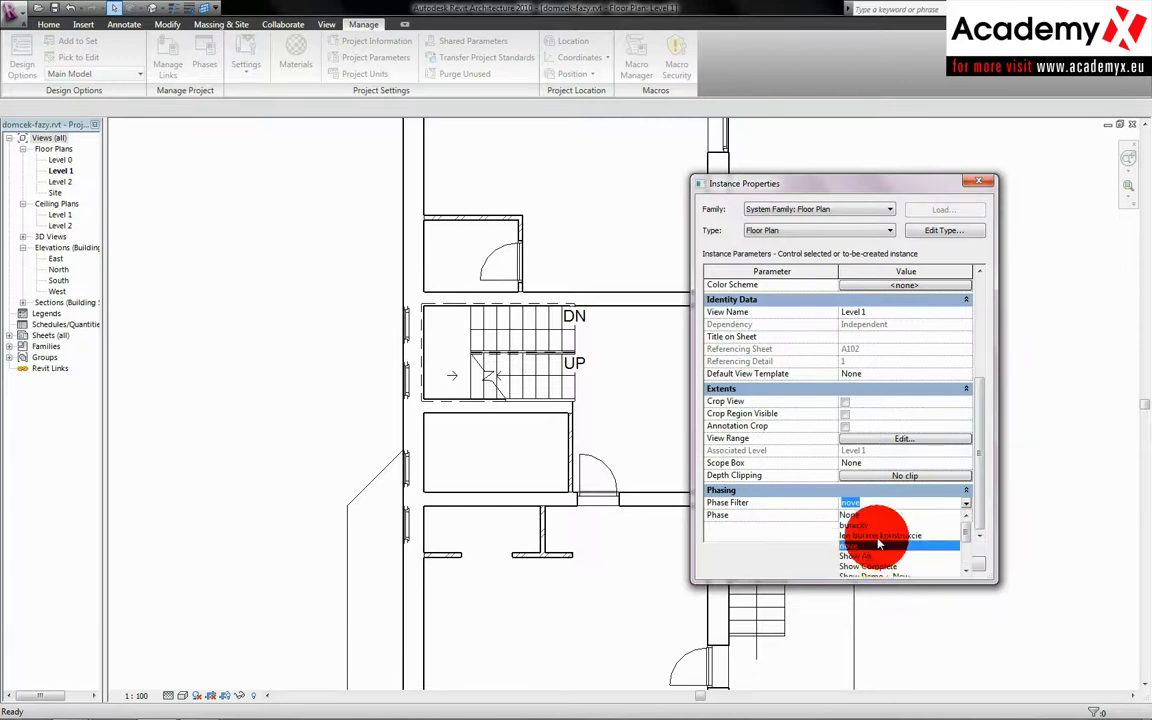
click(893, 565)
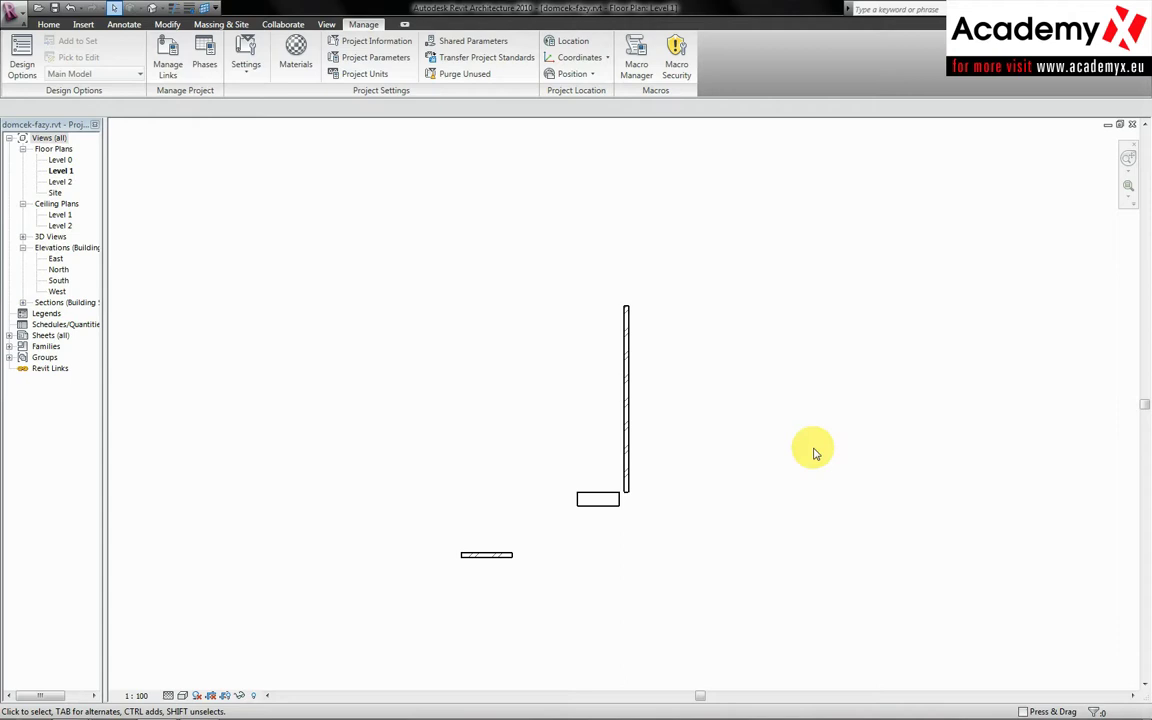
Step: In Phasing's Phase Filters, set len burane konstrukcie's Demolished column to Overridden and apply
click(256, 79)
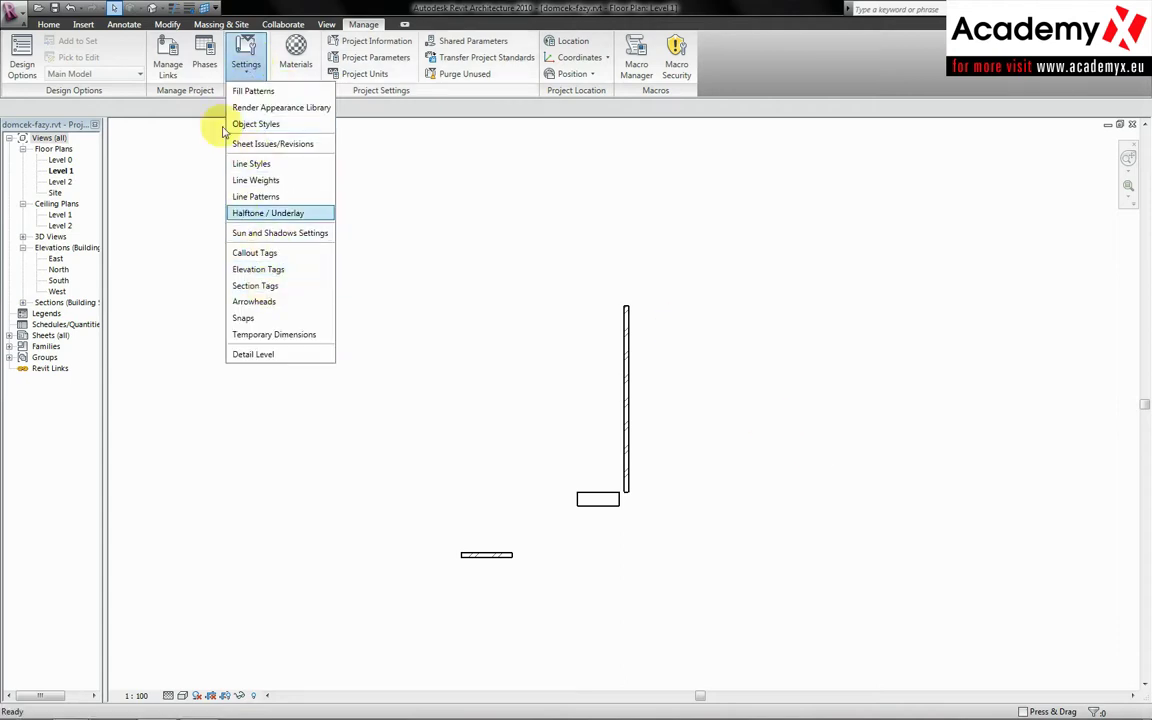
click(204, 66)
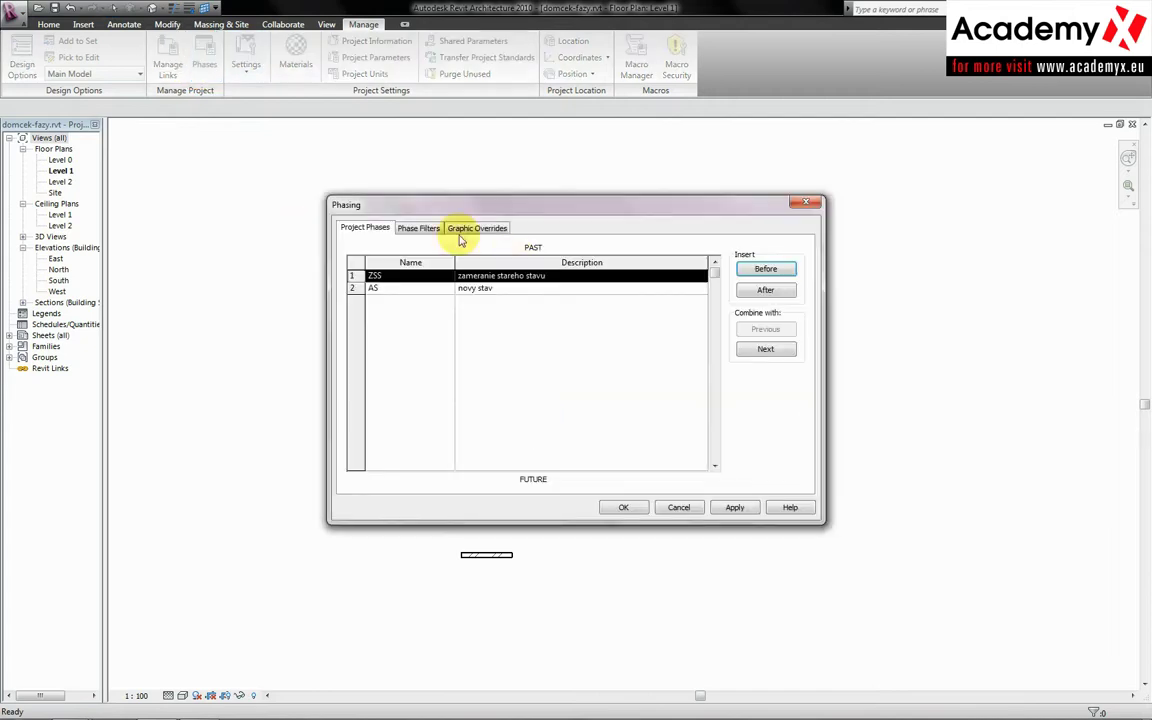
click(405, 228)
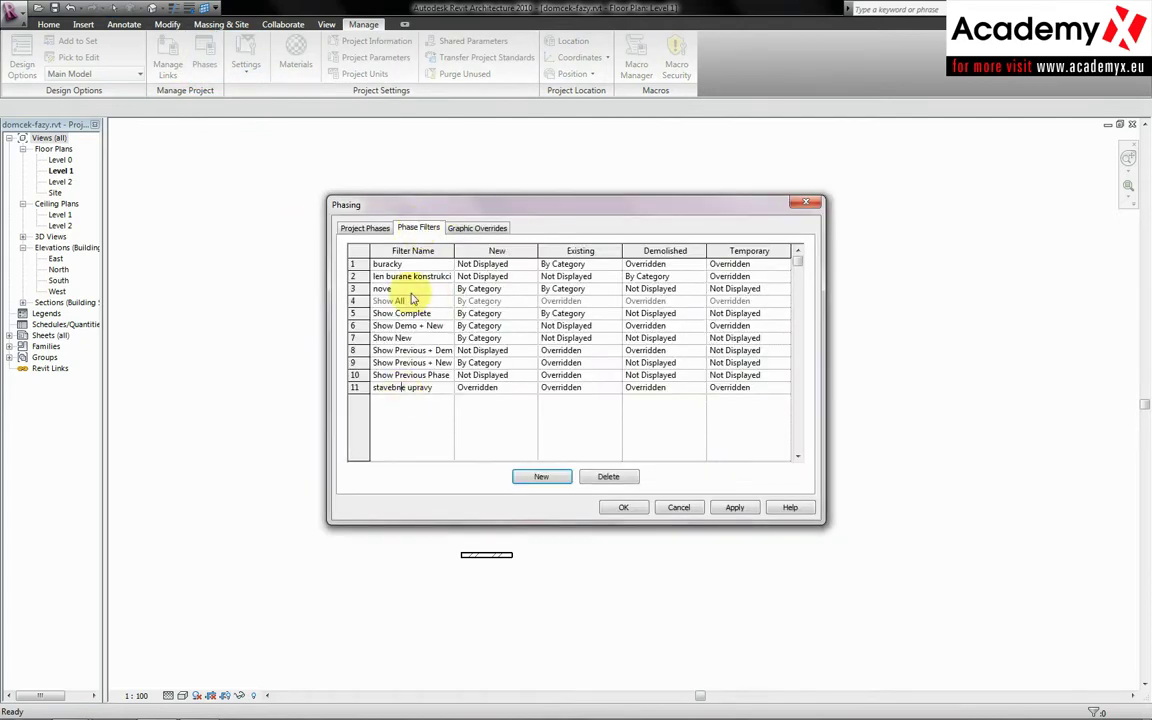
click(383, 278)
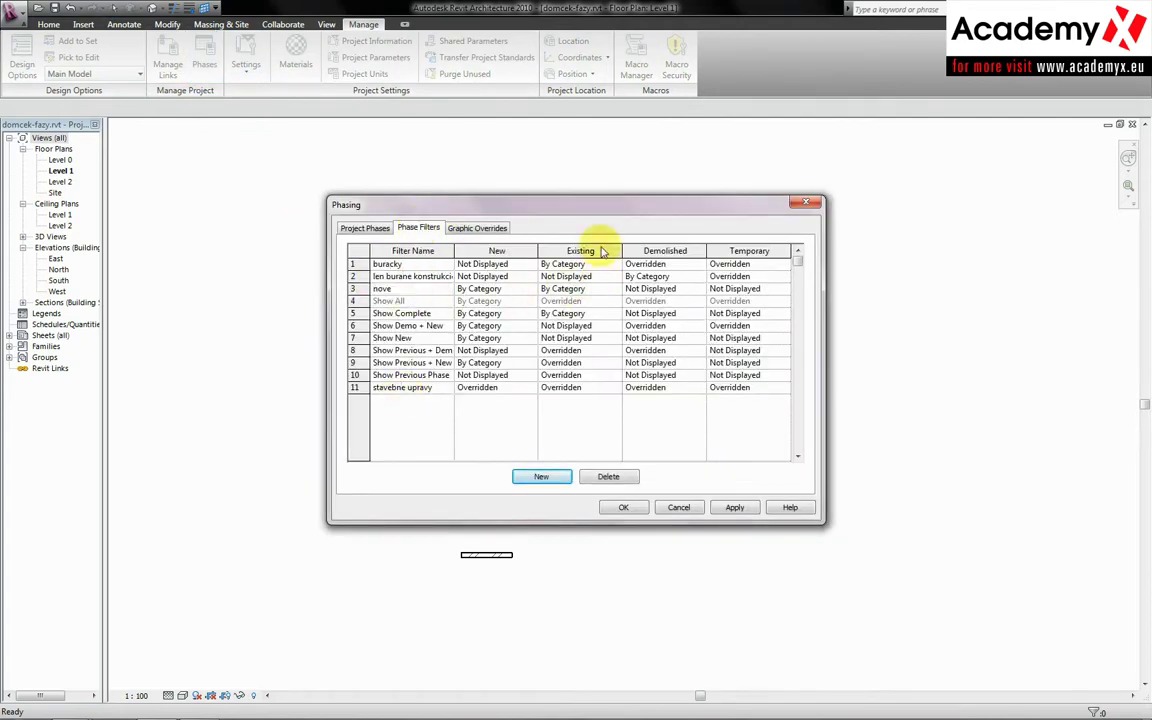
click(700, 278)
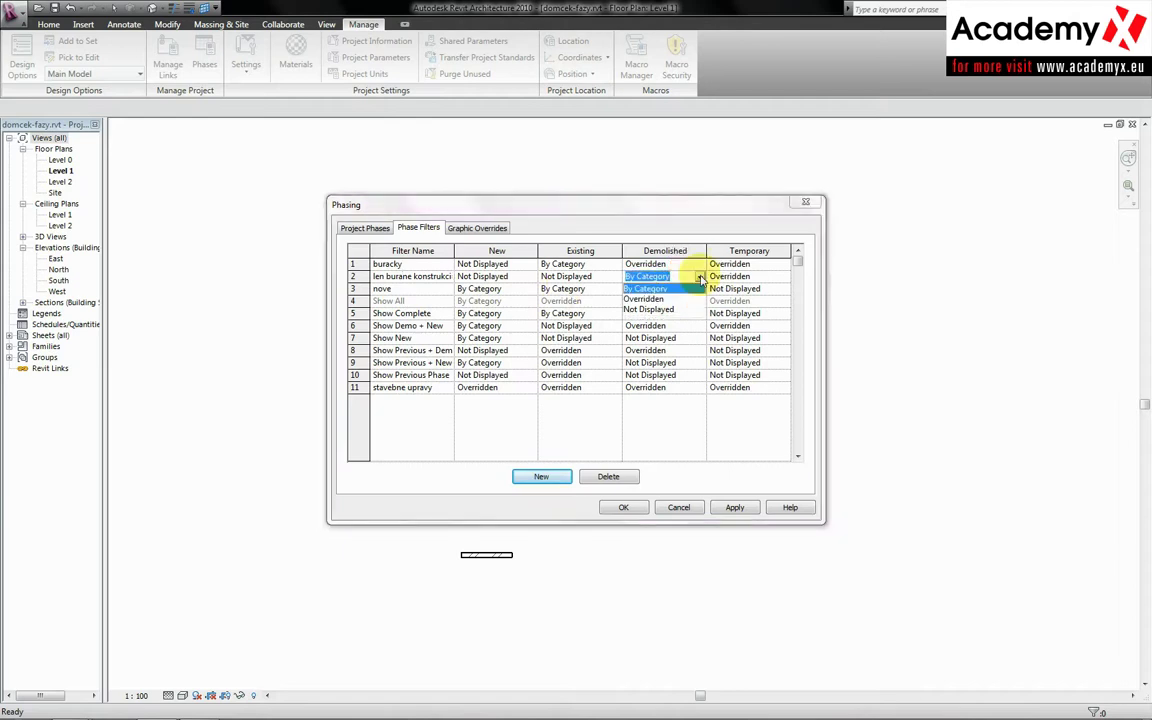
click(645, 300)
drag(602, 206, 185, 136)
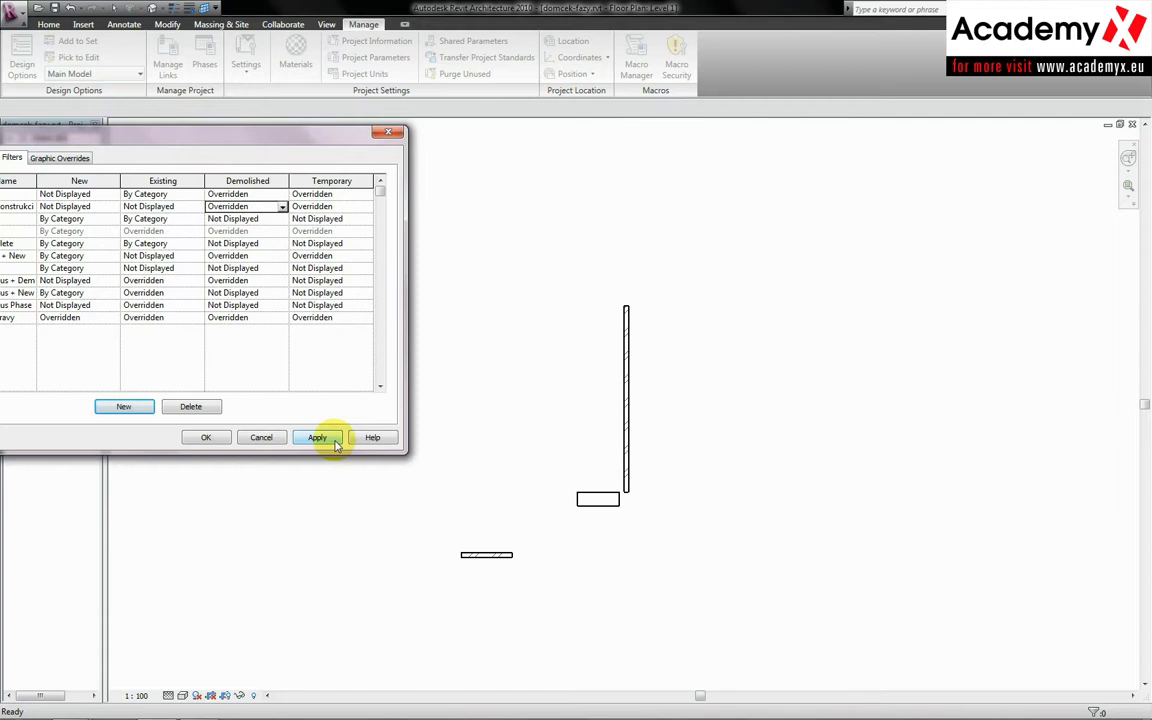
click(331, 443)
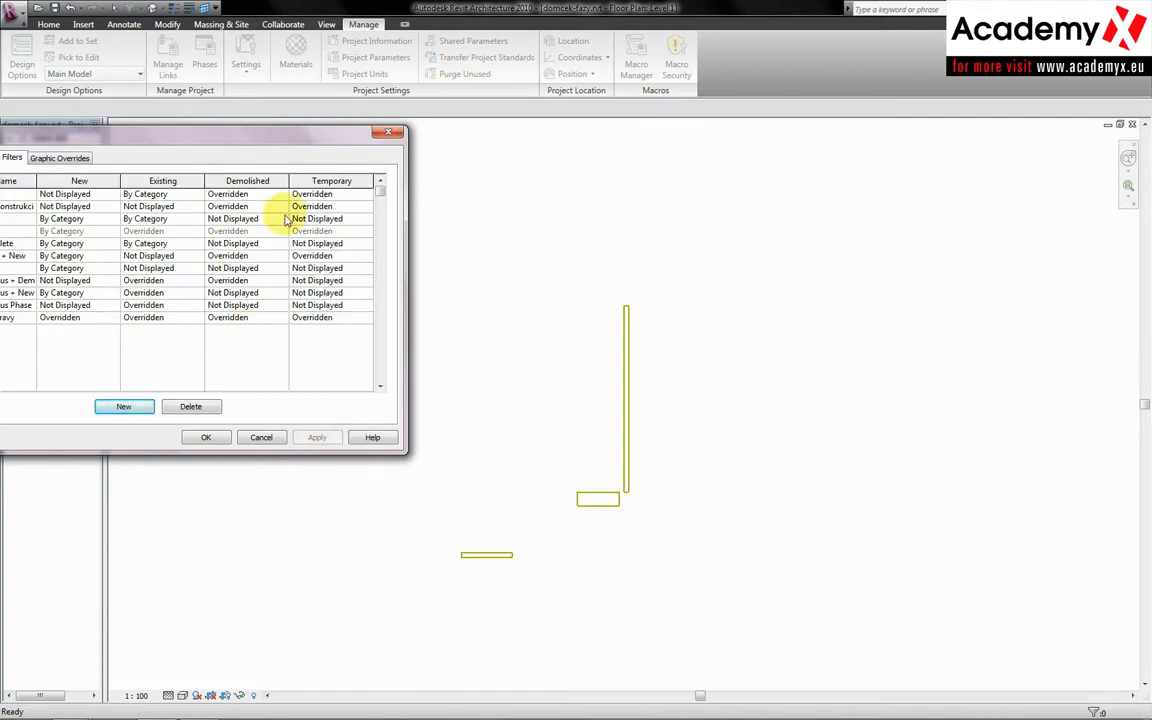
Step: Keep Demolished as Overridden and close the Phasing dialog
drag(283, 134, 330, 123)
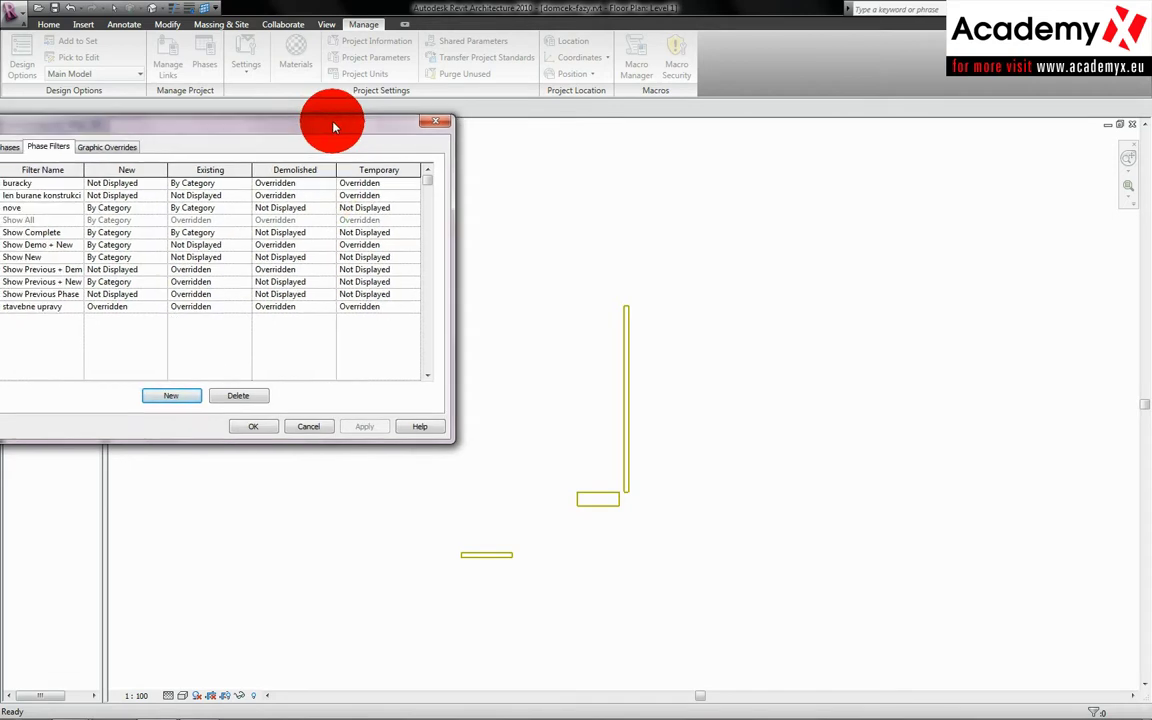
click(330, 197)
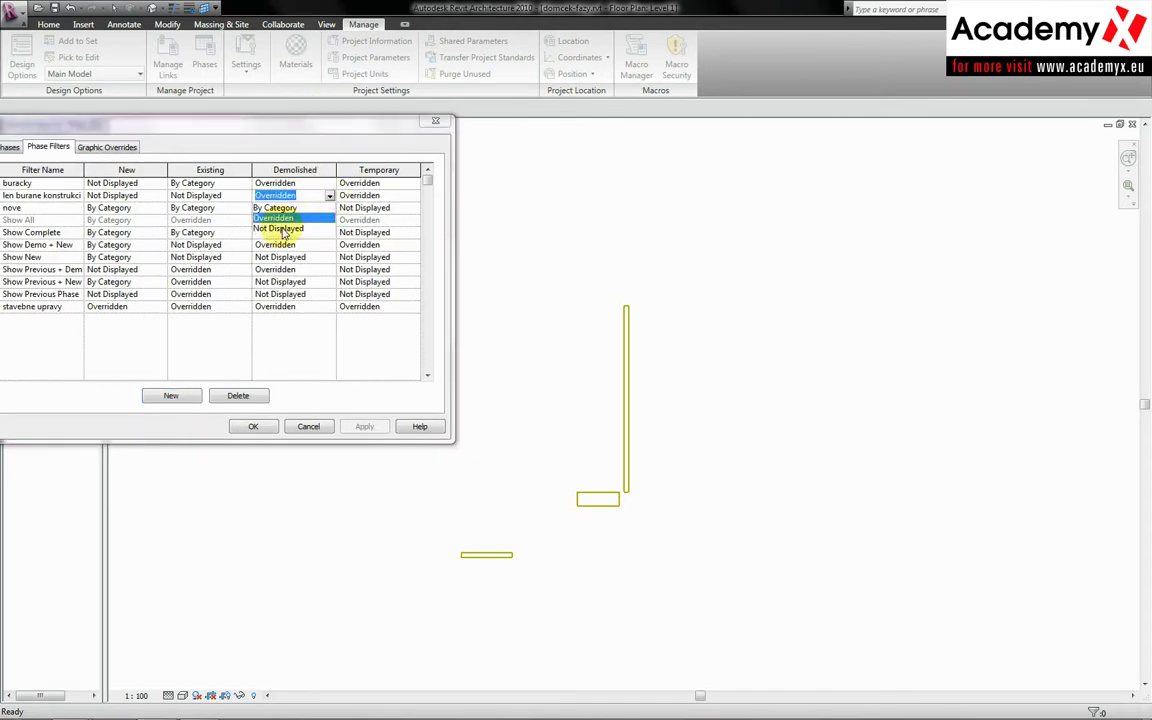
click(291, 214)
click(255, 426)
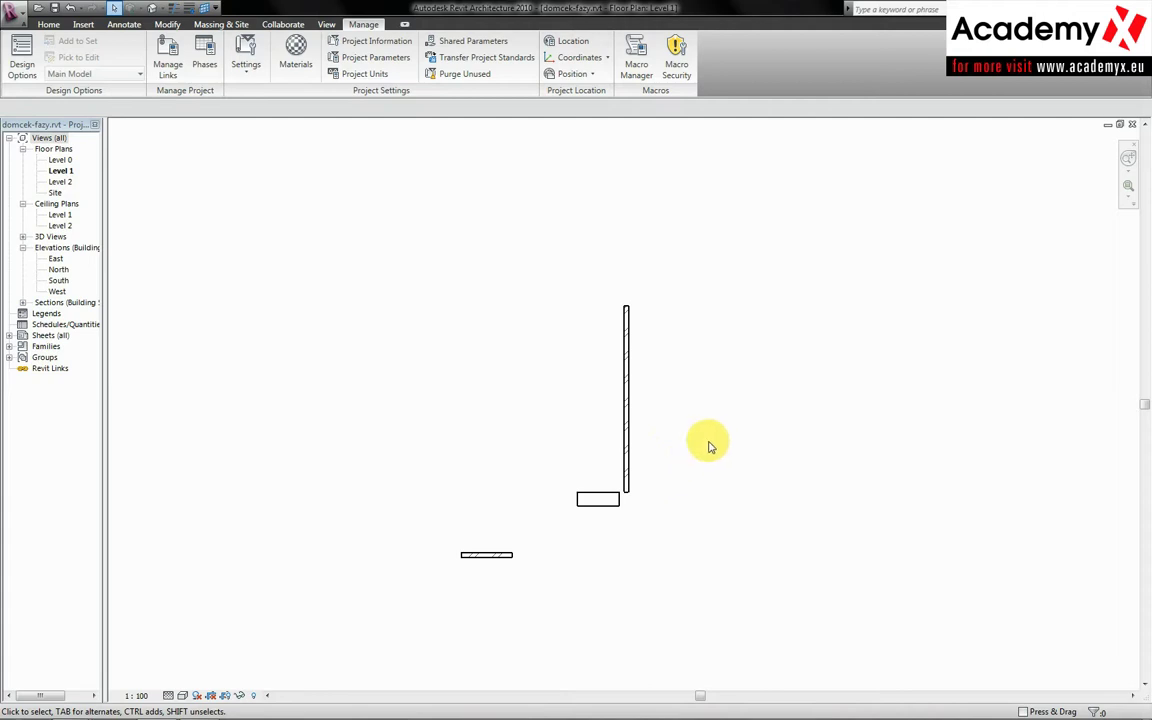
Step: Switch the Level 1 plan's phase filter to 'nove' via View Properties (VP)
key(v)
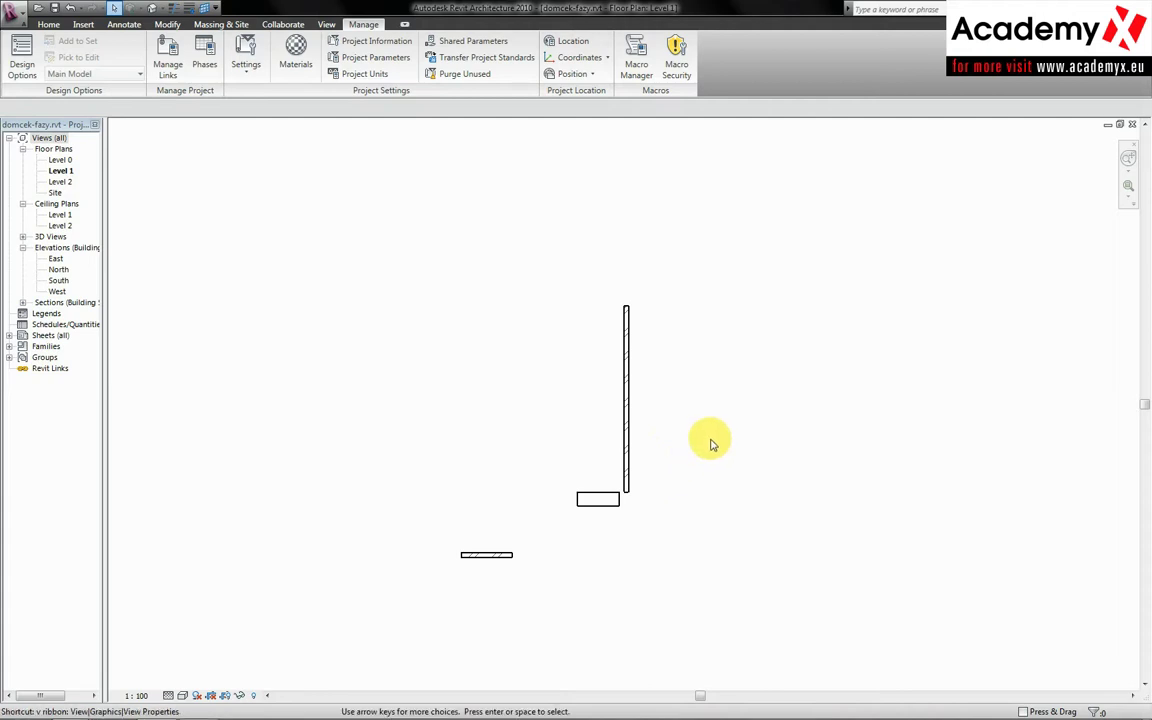
key(p)
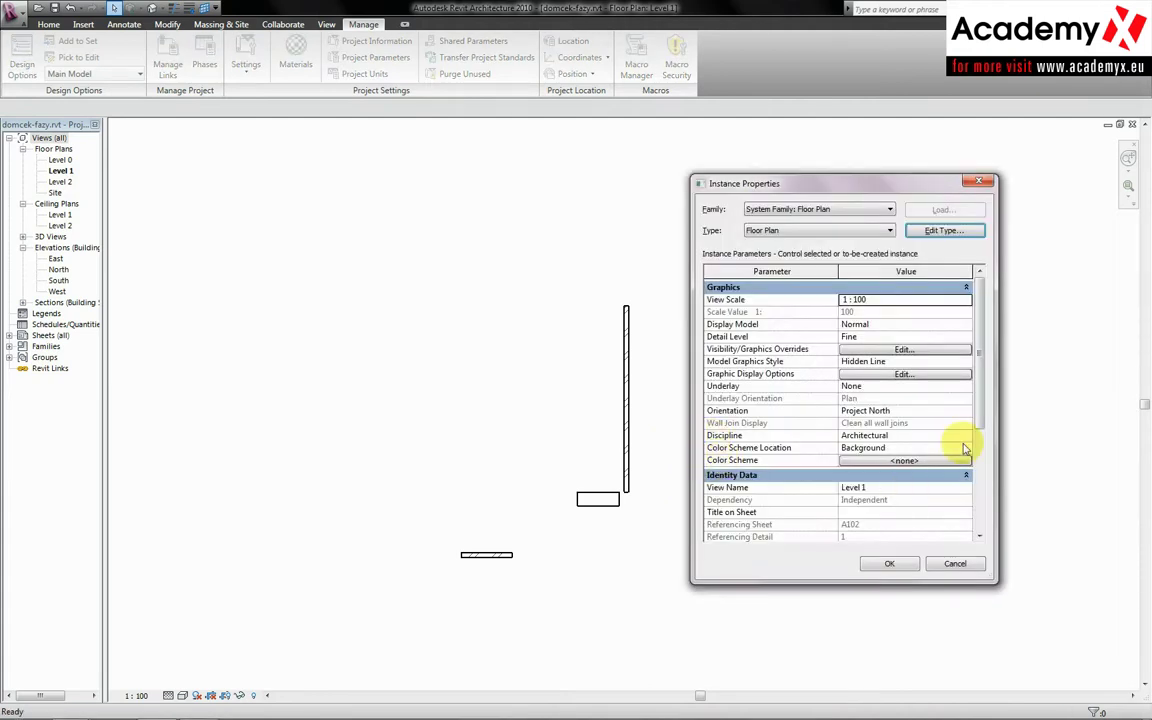
drag(977, 436, 983, 675)
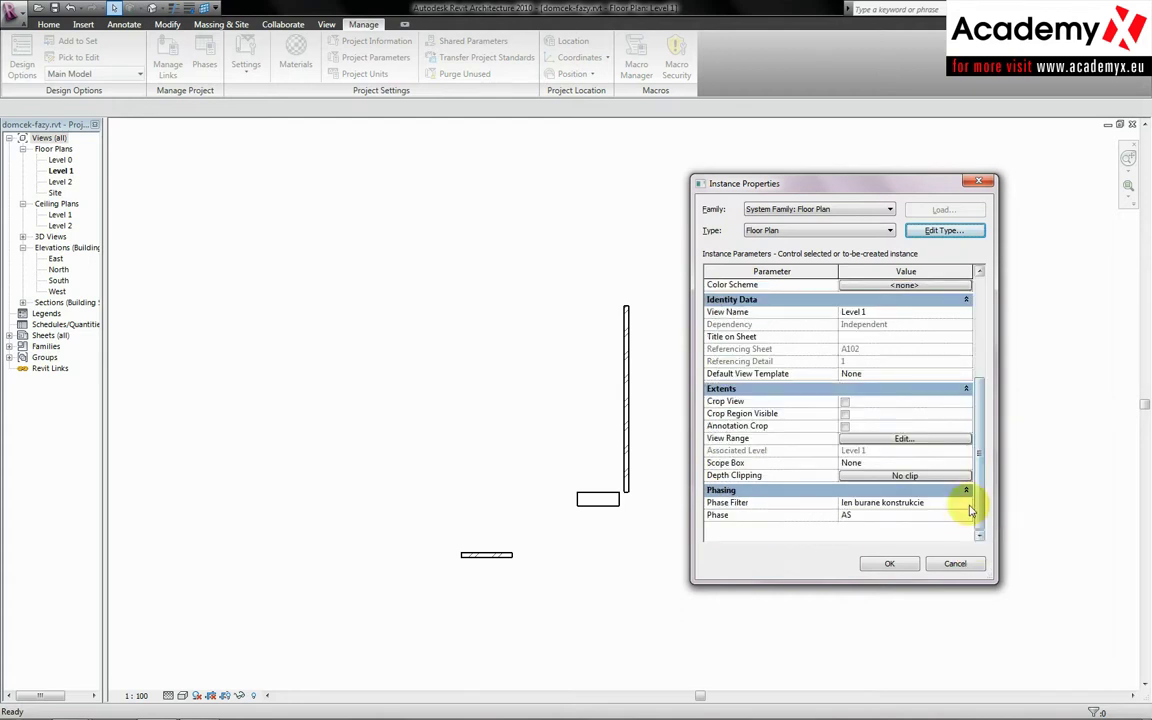
click(969, 504)
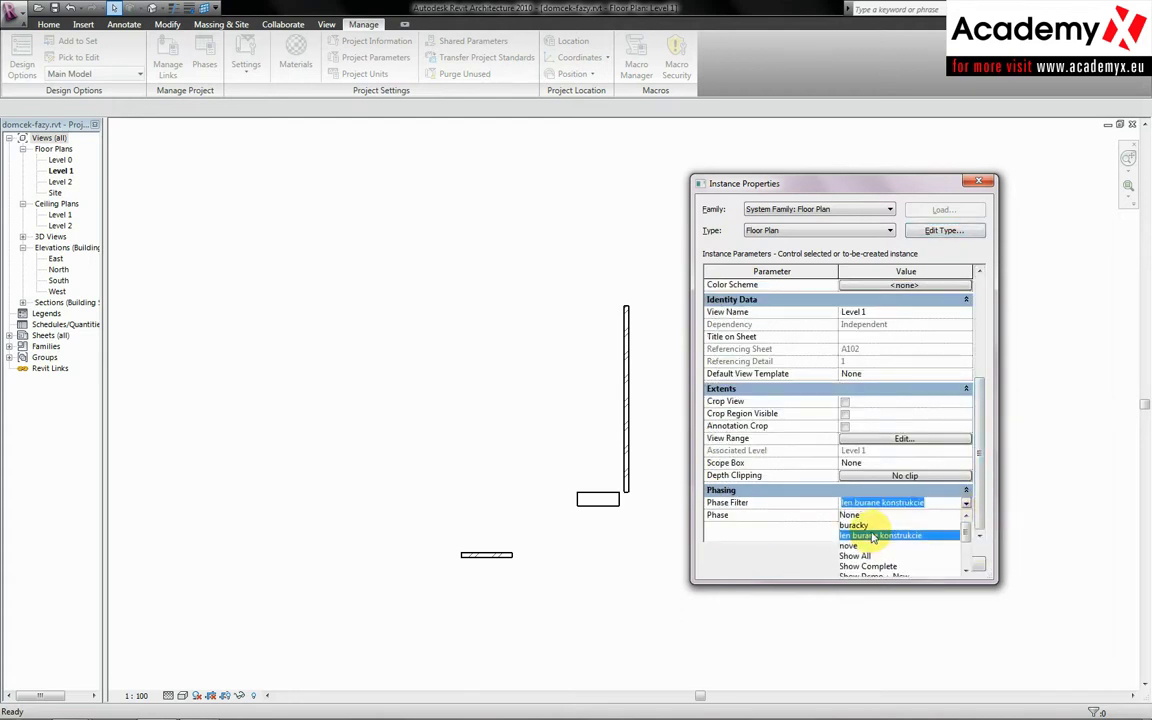
click(853, 546)
click(872, 566)
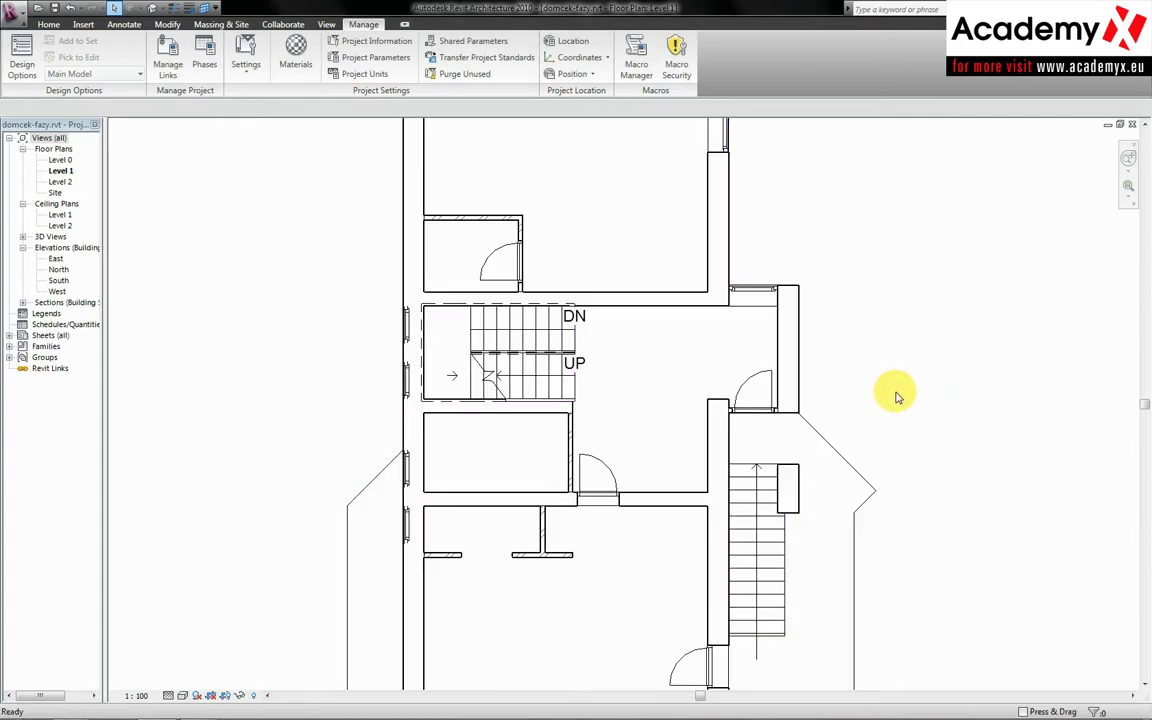
Step: Reopen the view properties and cancel without changes
key(v)
key(p)
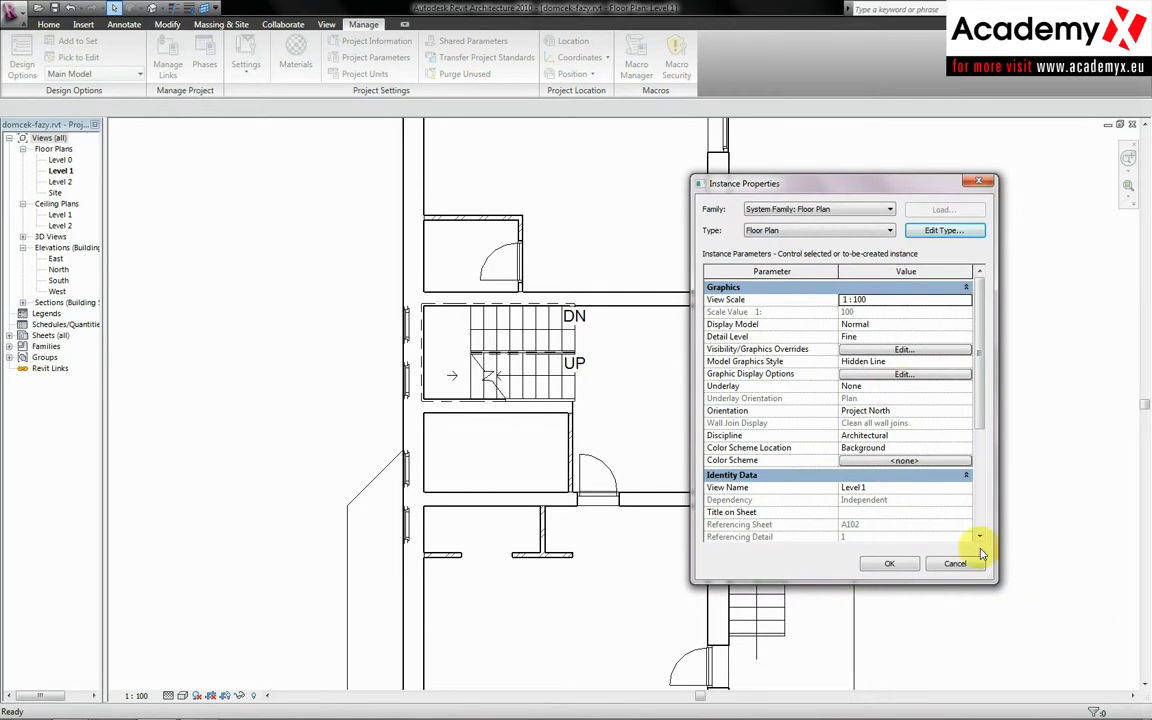
click(955, 563)
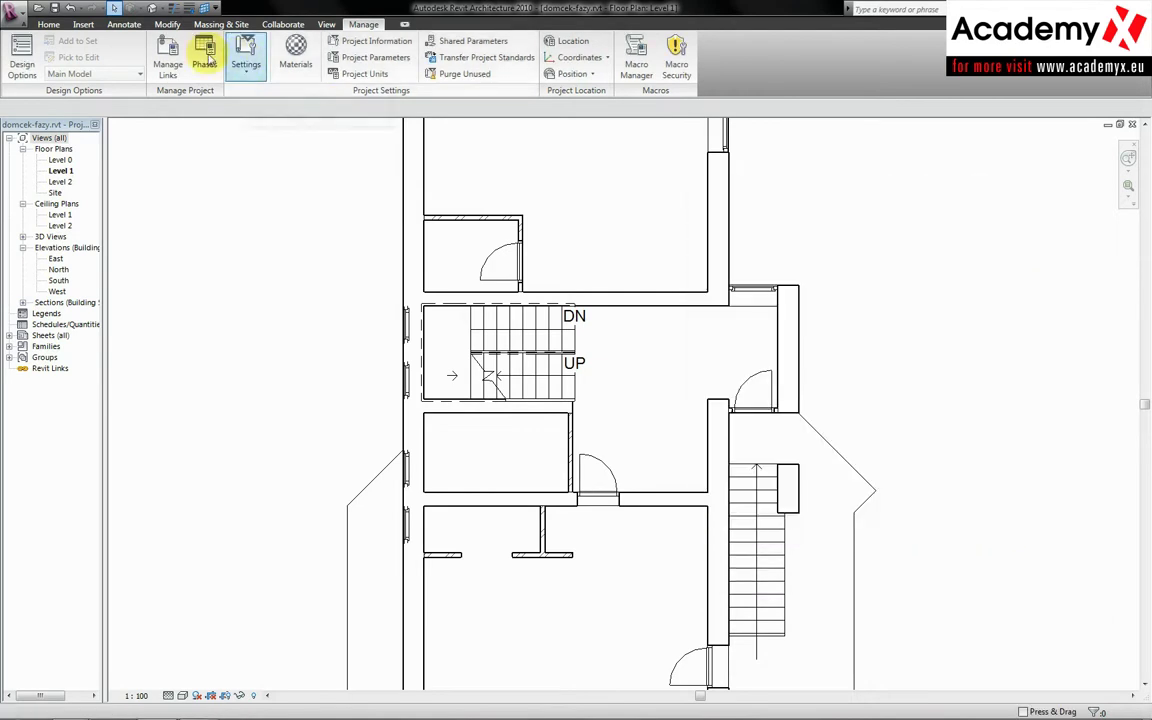
Step: Set the nove filter's New column to Overridden, then zoom into the plan
click(202, 50)
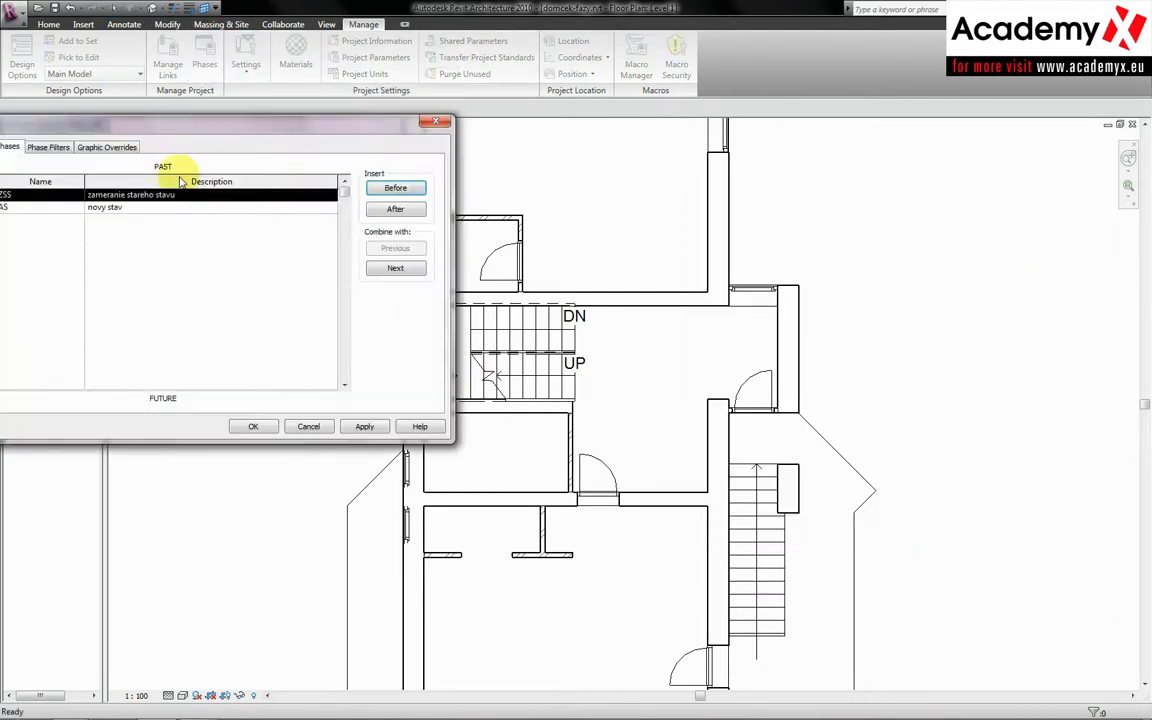
click(352, 176)
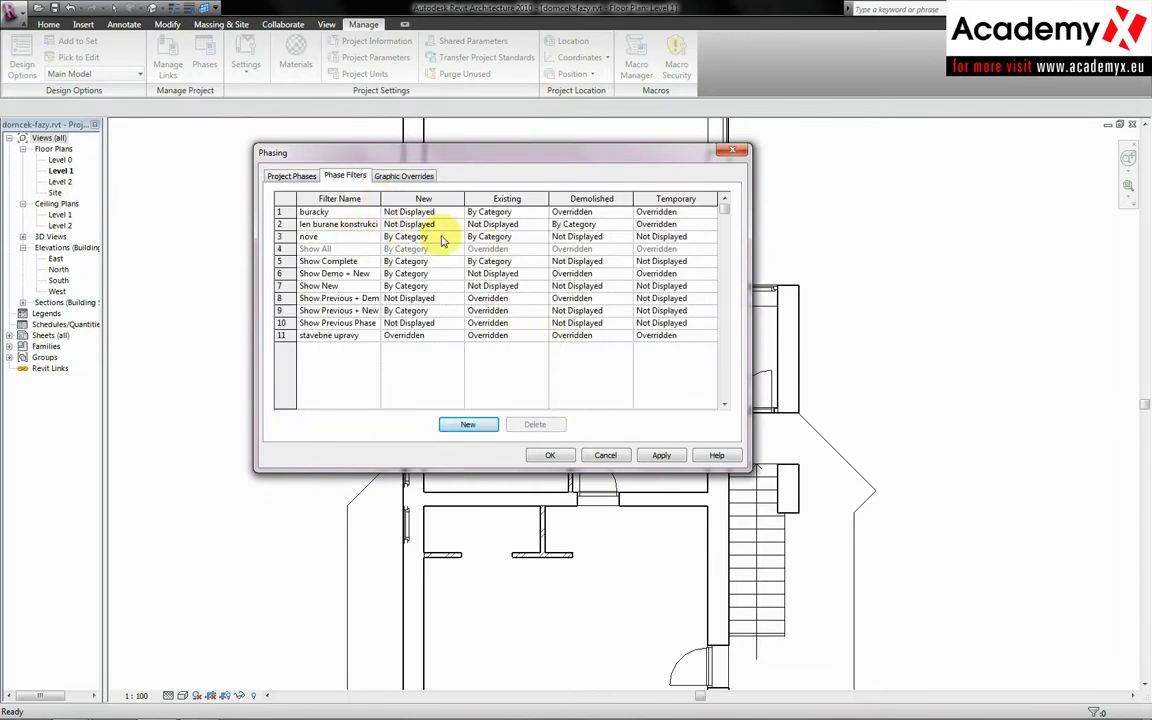
click(420, 236)
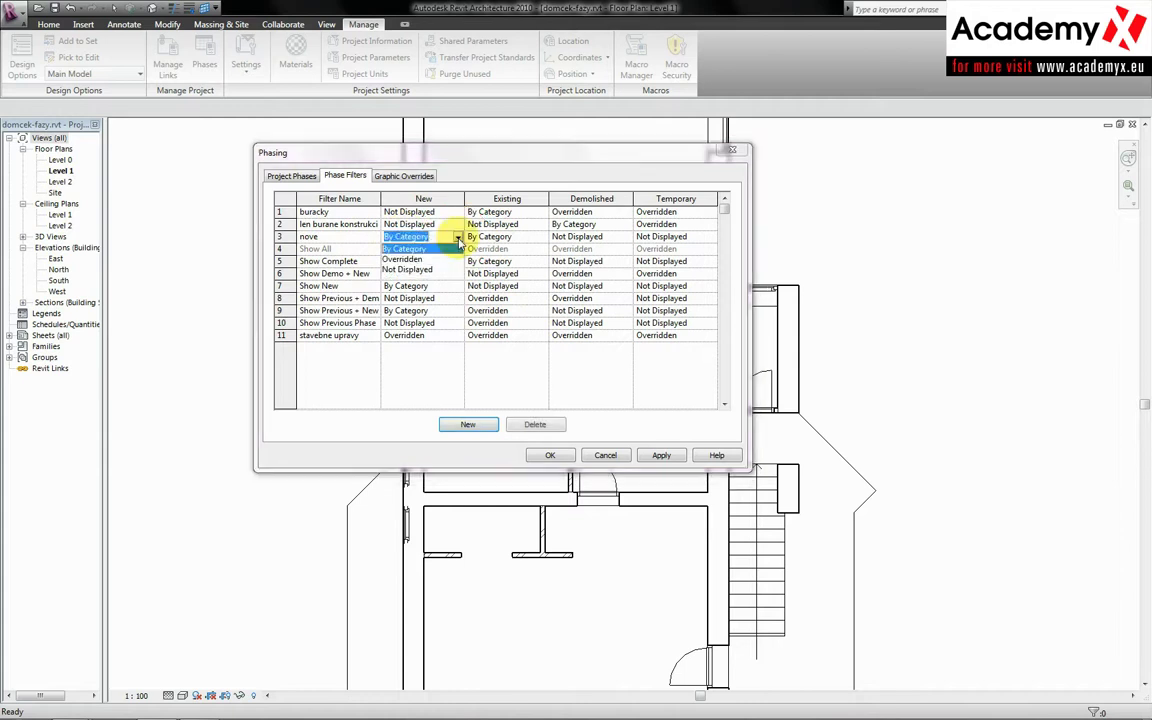
click(418, 254)
click(550, 455)
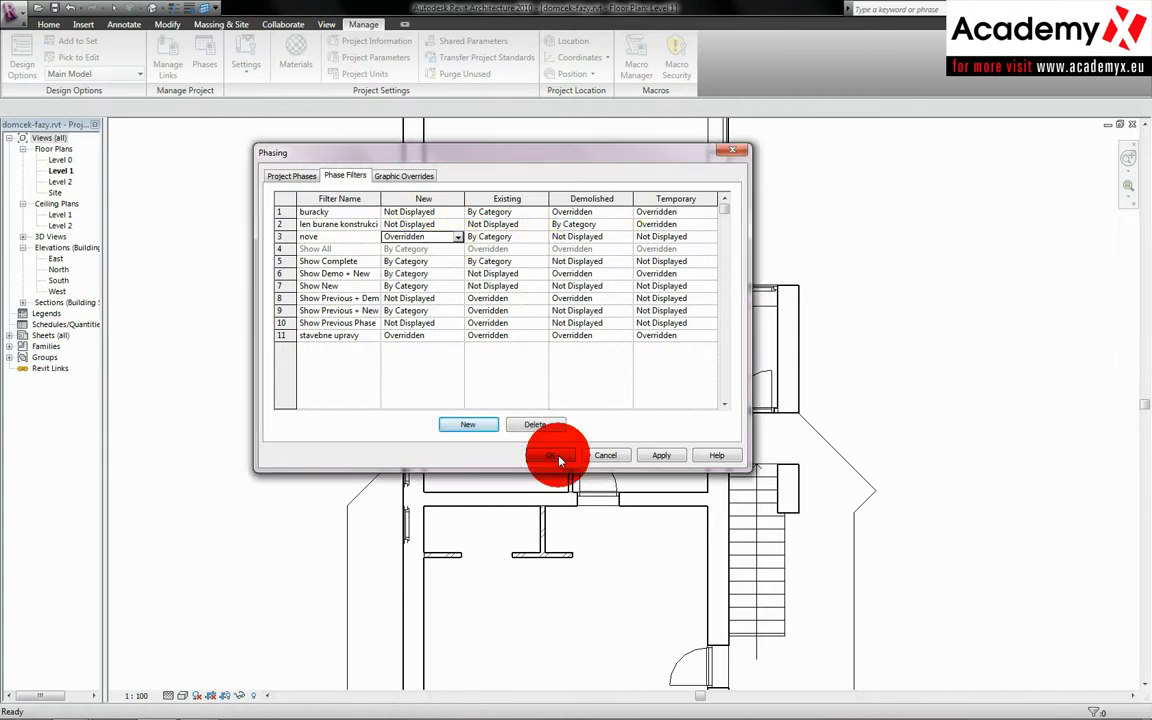
scroll(566, 391, up, 1)
scroll(686, 427, up, 1)
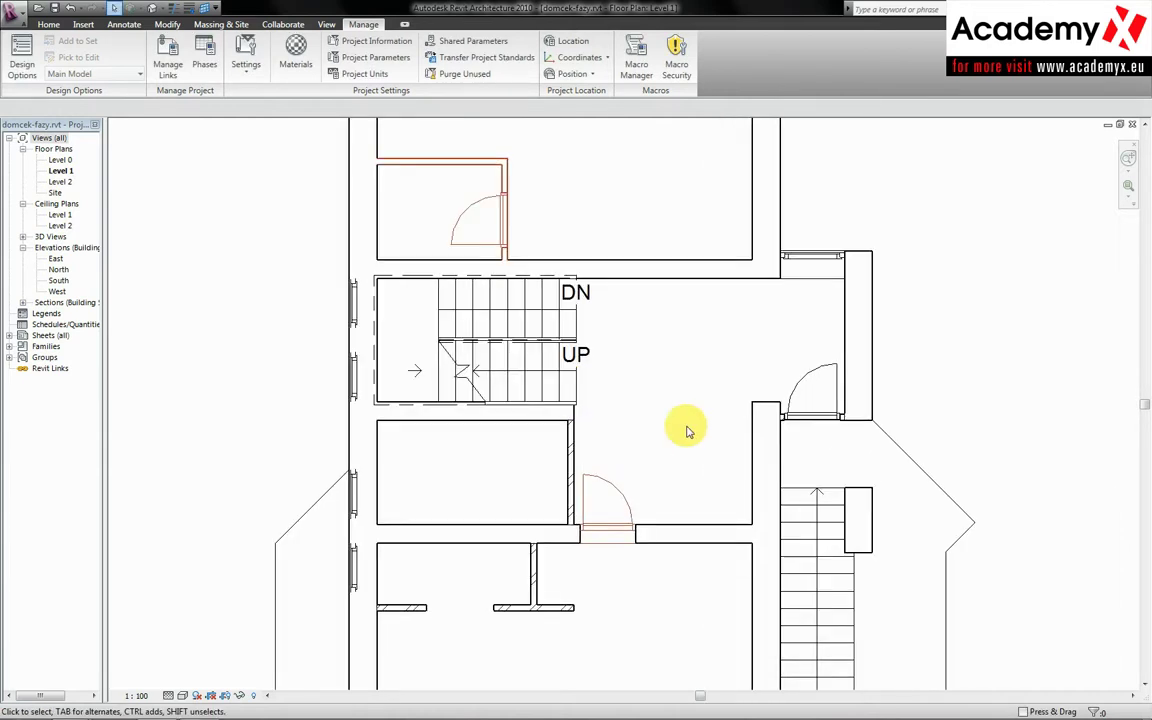
scroll(630, 506, up, 1)
scroll(632, 583, up, 1)
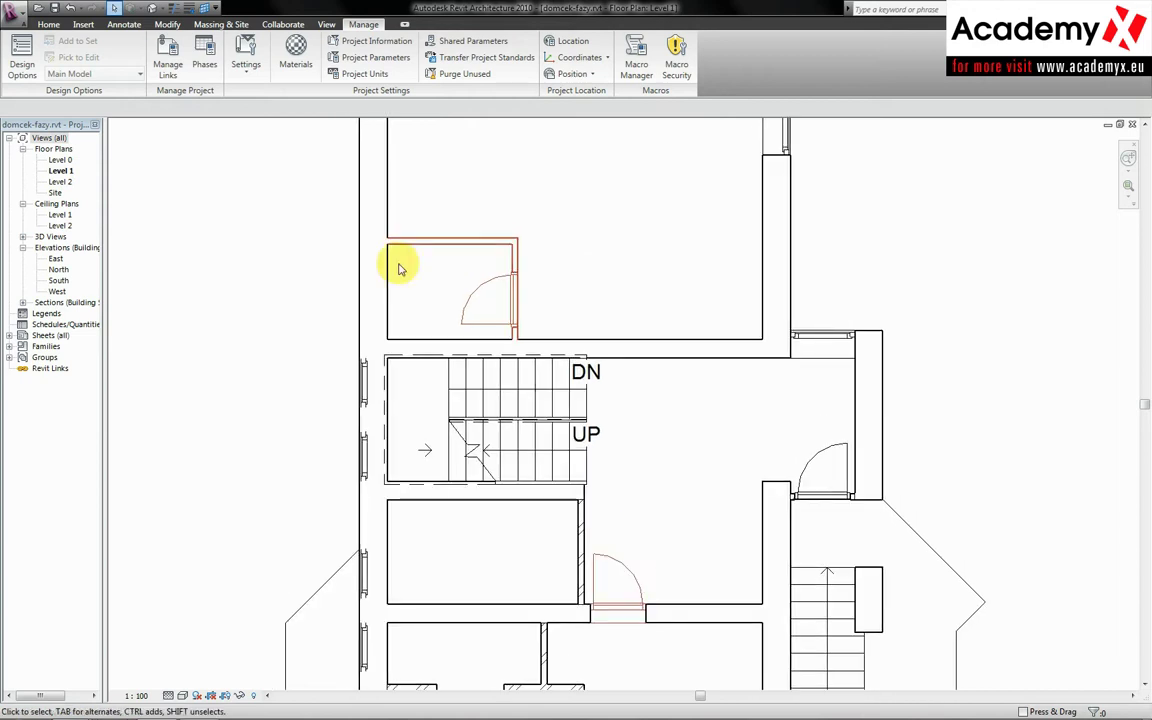
Step: Review the Existing phase's line overrides in Graphic Overrides without changing them
click(204, 58)
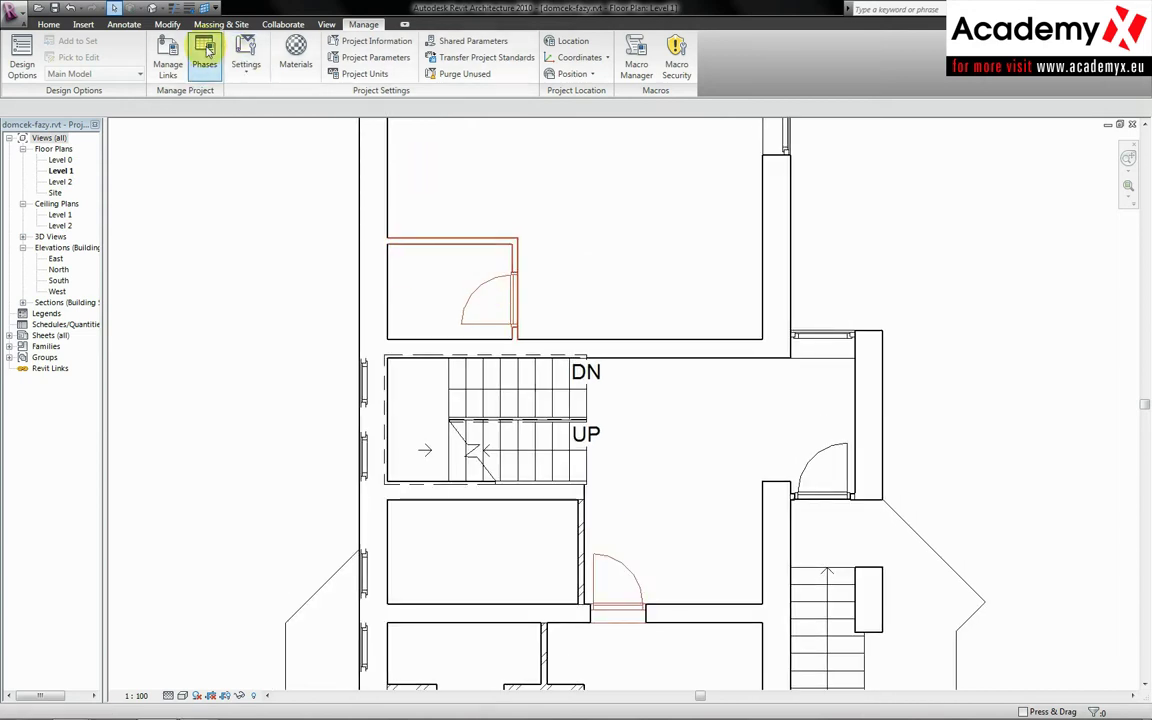
click(380, 174)
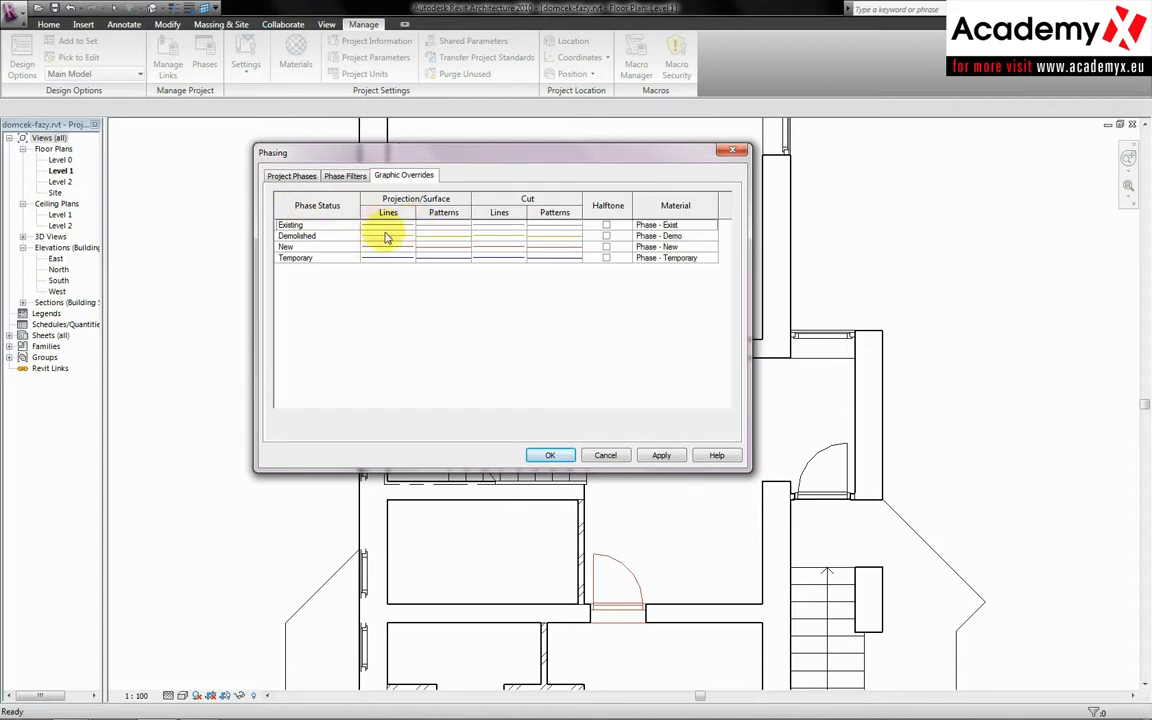
click(390, 227)
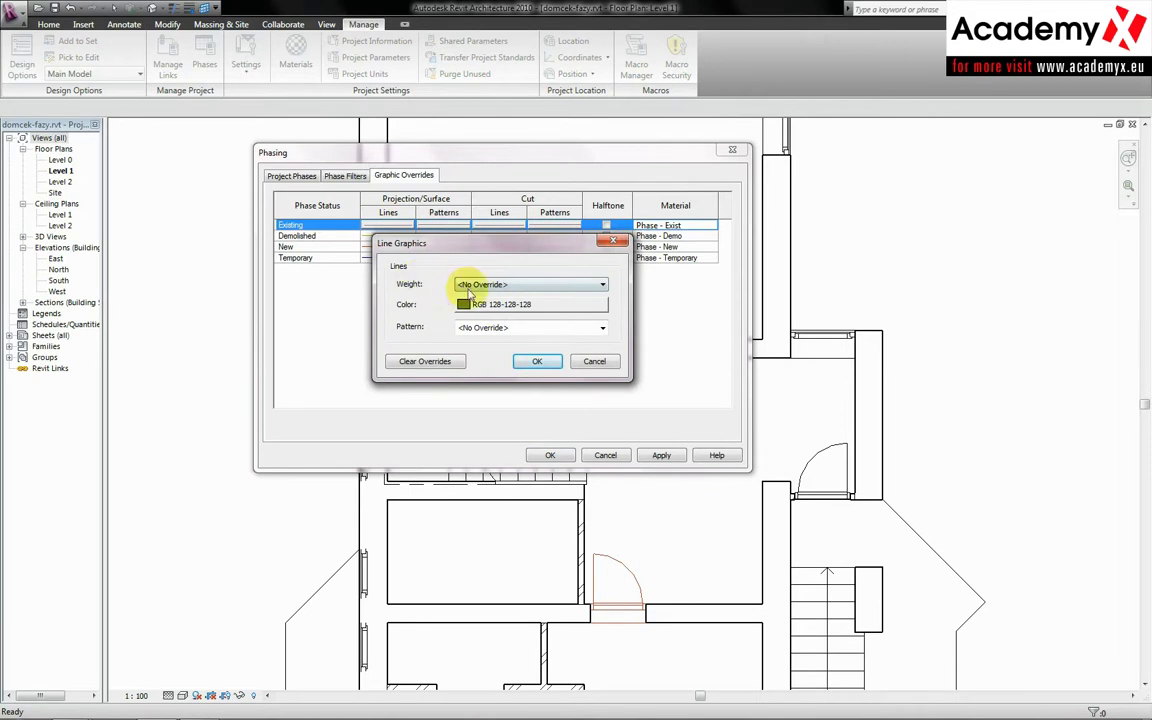
click(595, 362)
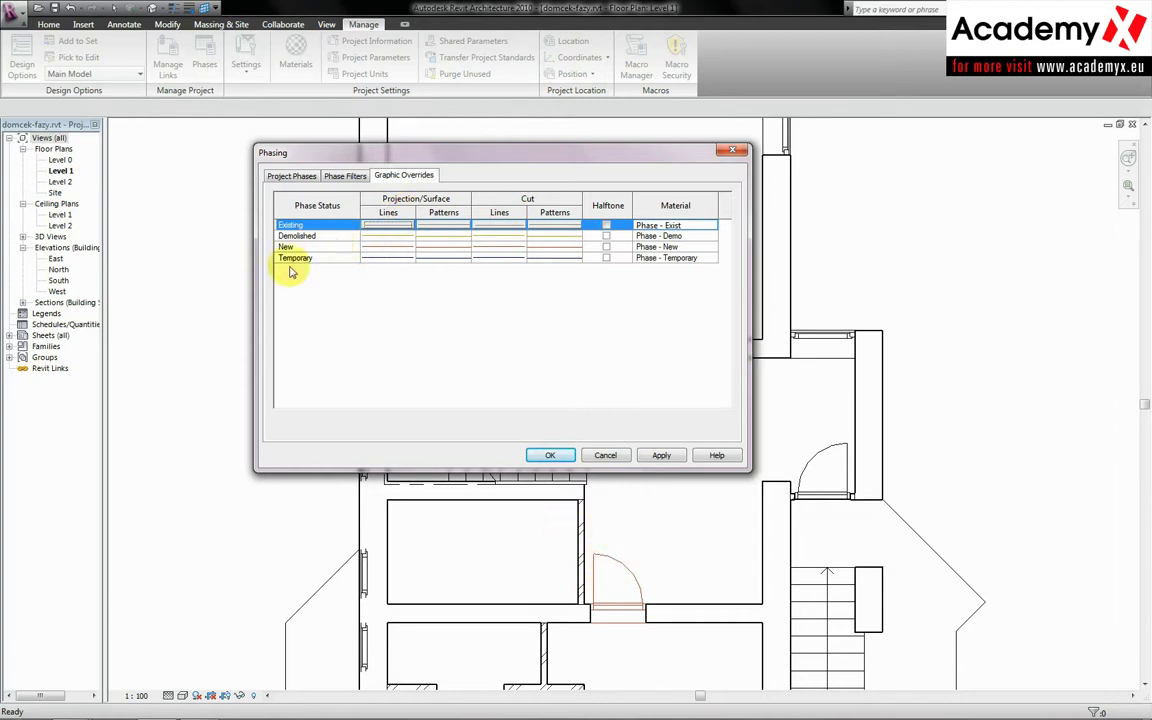
Step: Give New-phase lines orange colour RGB 255-128-000, weight 10 and Dot pattern, and apply
click(400, 247)
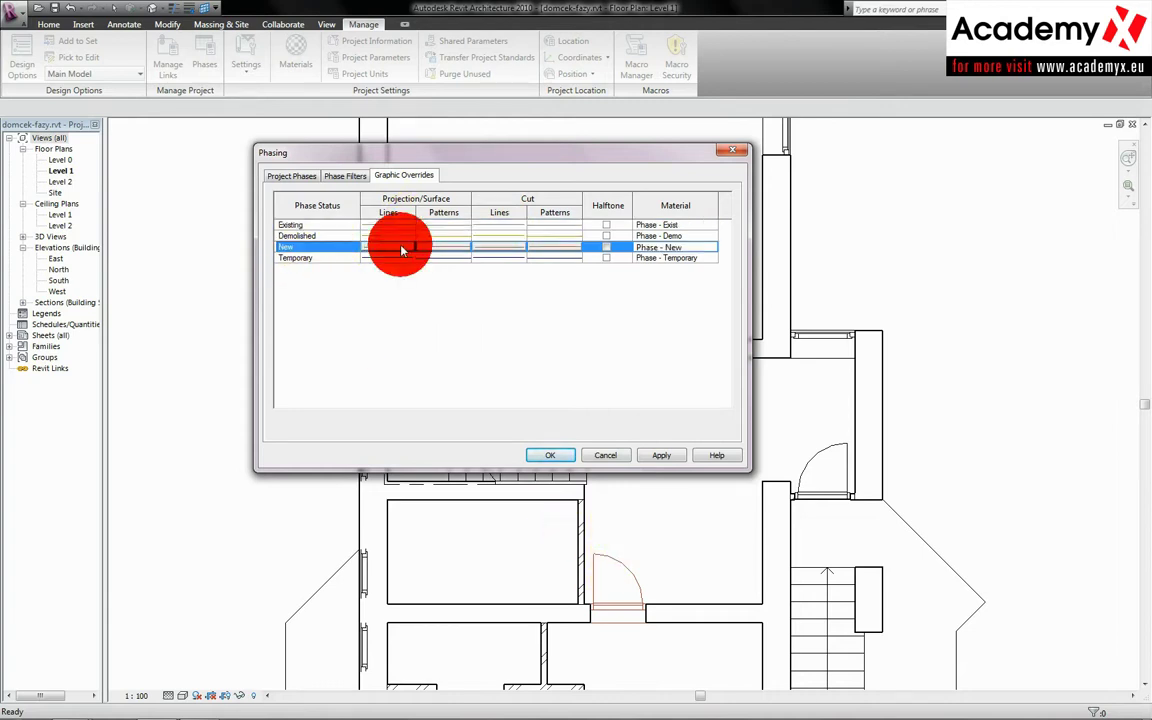
click(402, 249)
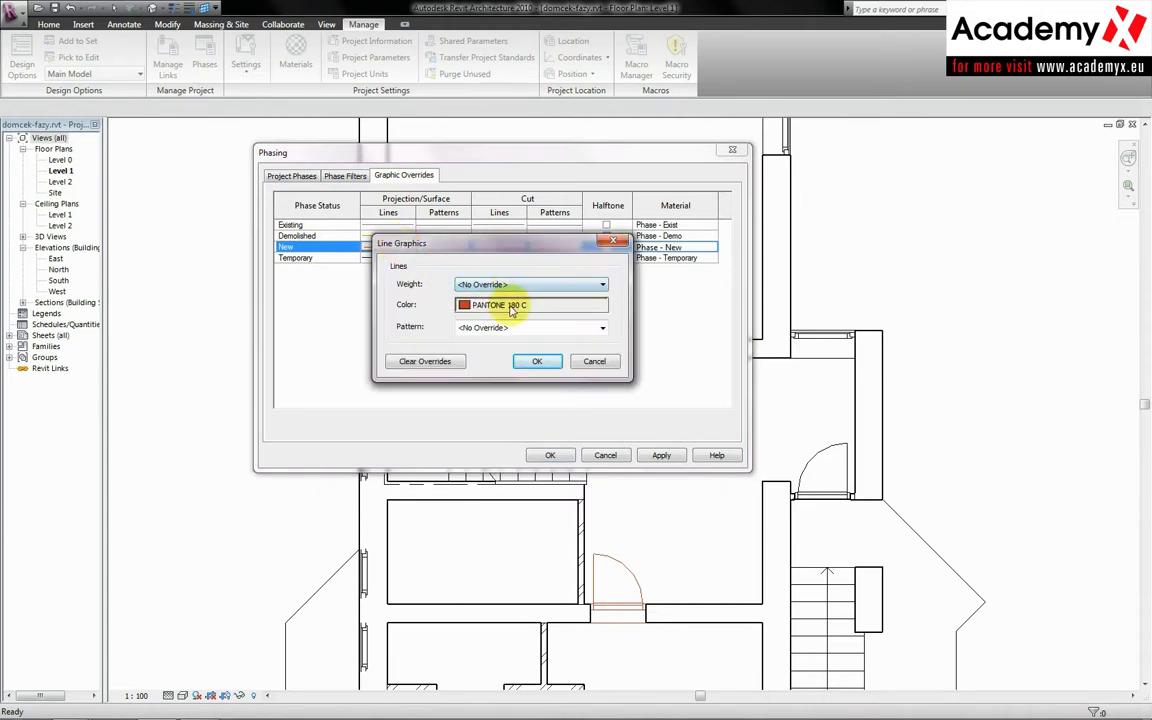
click(511, 306)
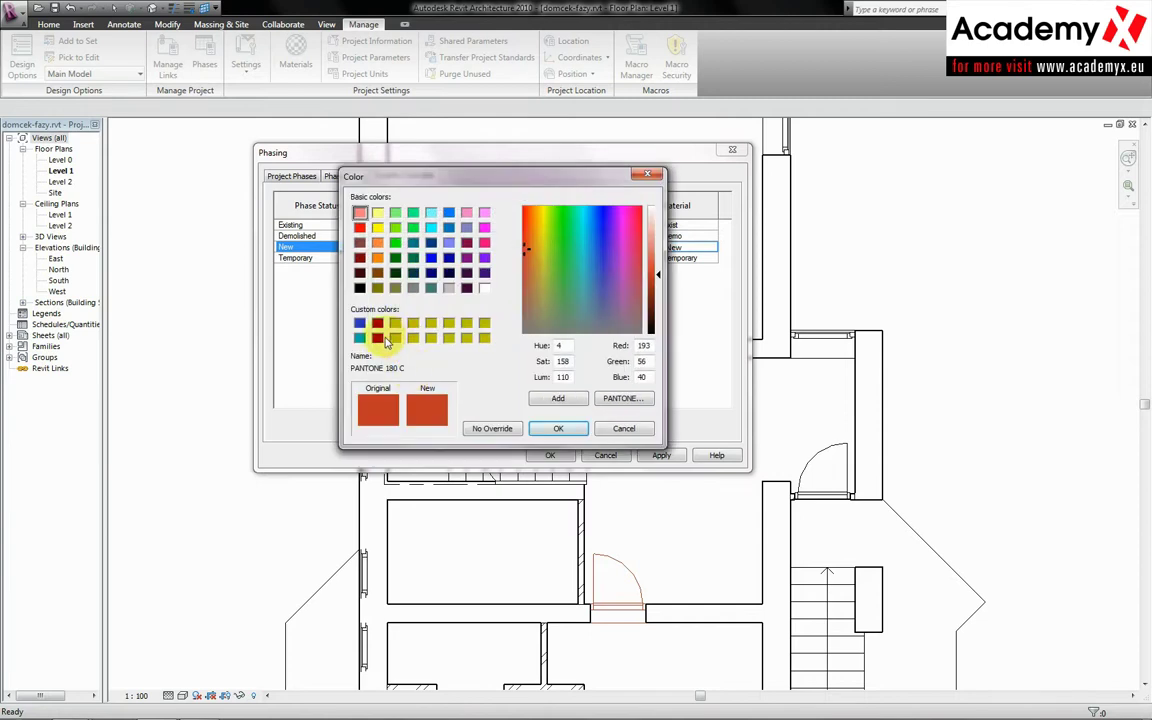
click(359, 337)
click(377, 257)
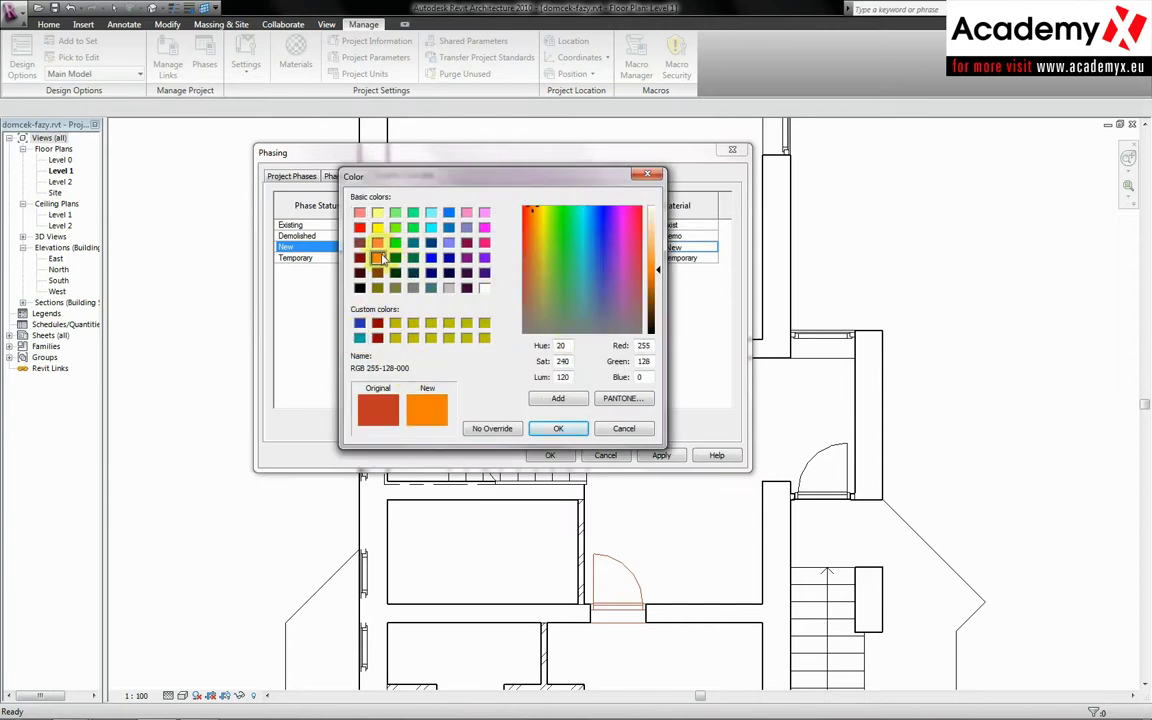
click(561, 429)
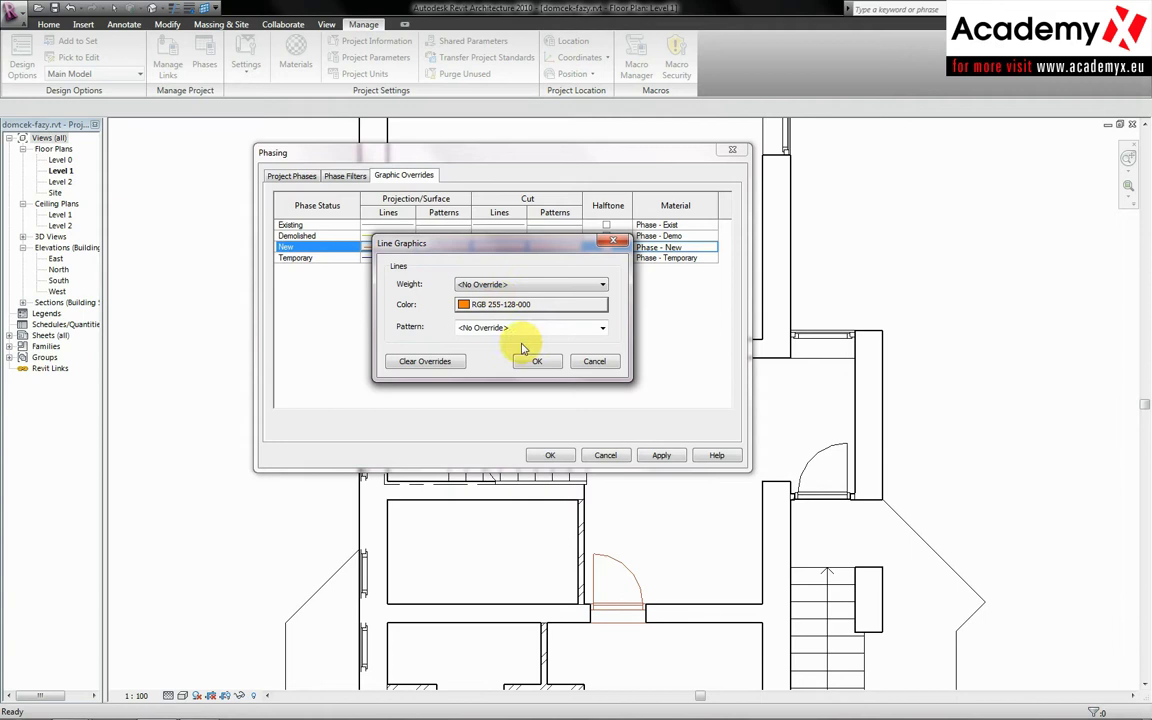
click(490, 284)
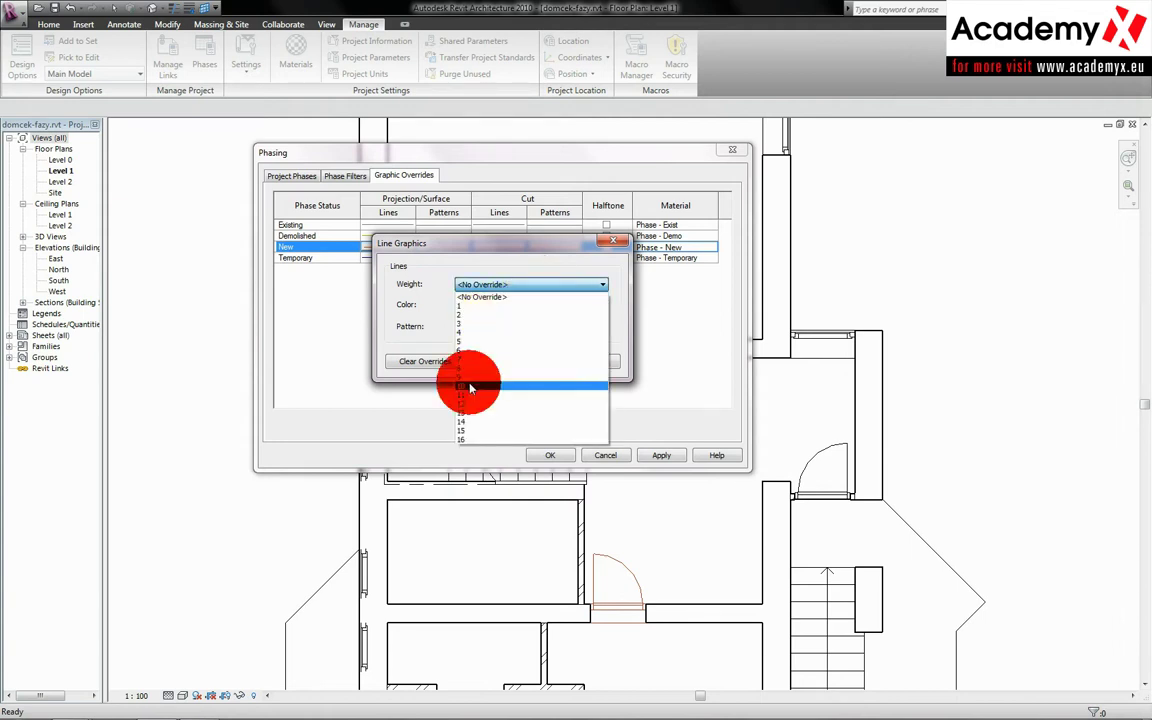
click(476, 386)
click(530, 327)
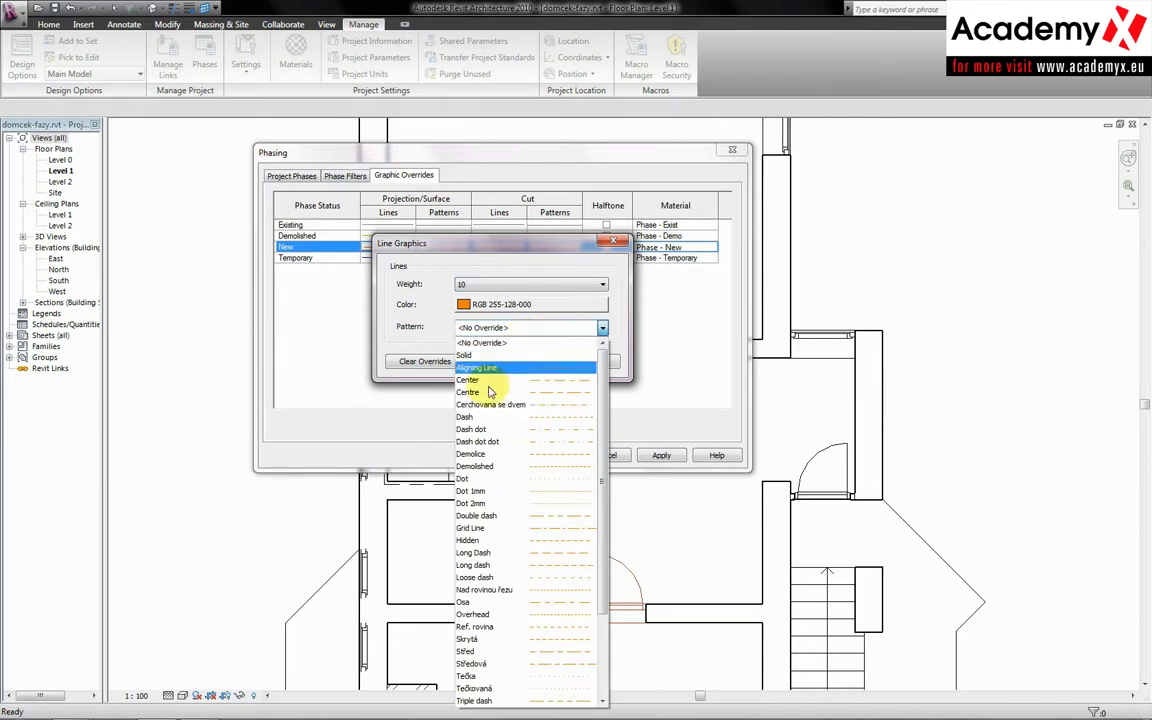
click(550, 478)
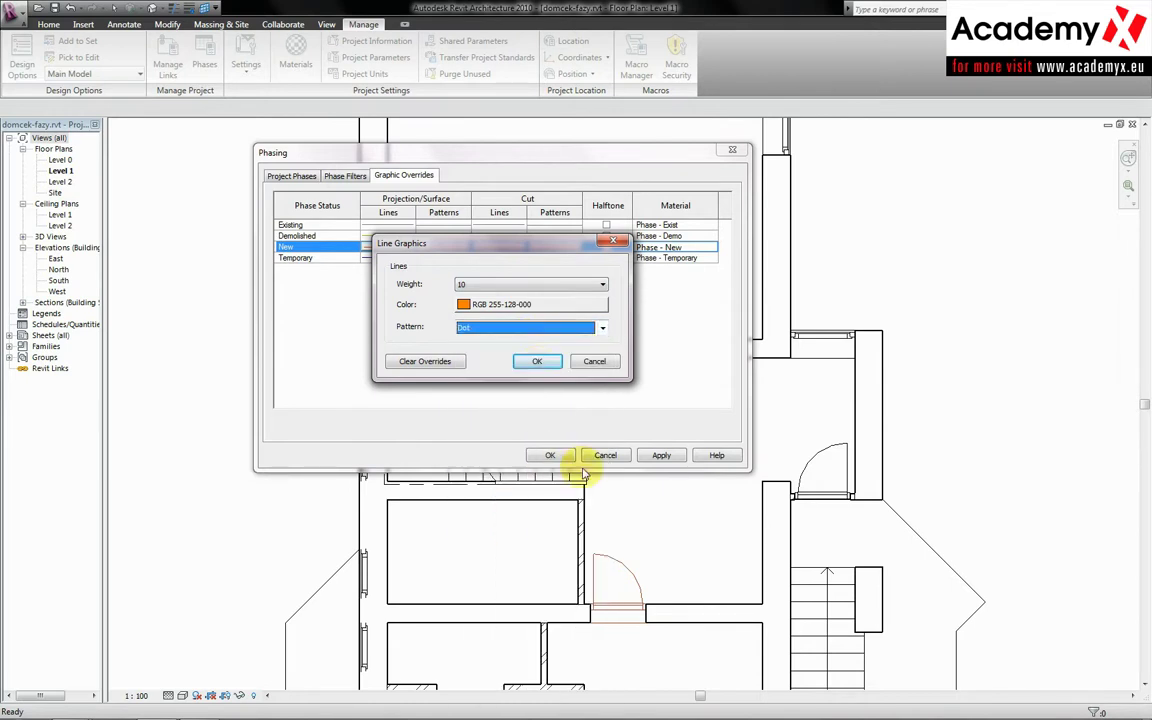
click(536, 362)
click(661, 455)
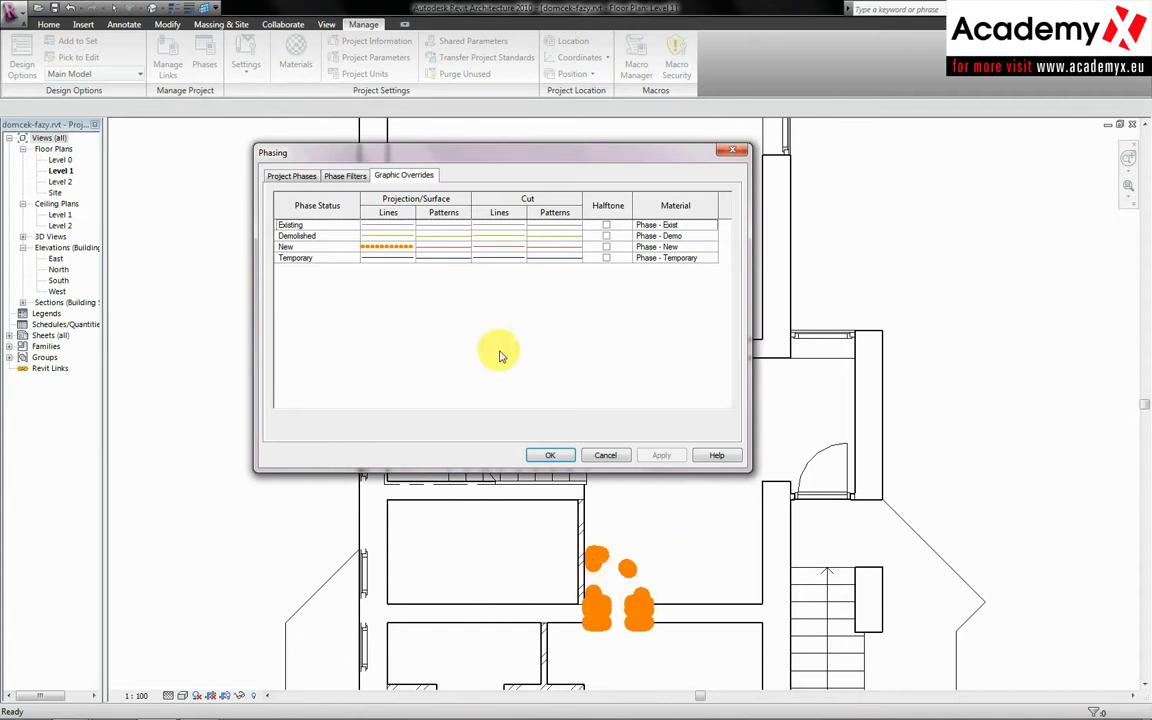
Step: Remove the line weight override from the New phase lines and apply
click(395, 248)
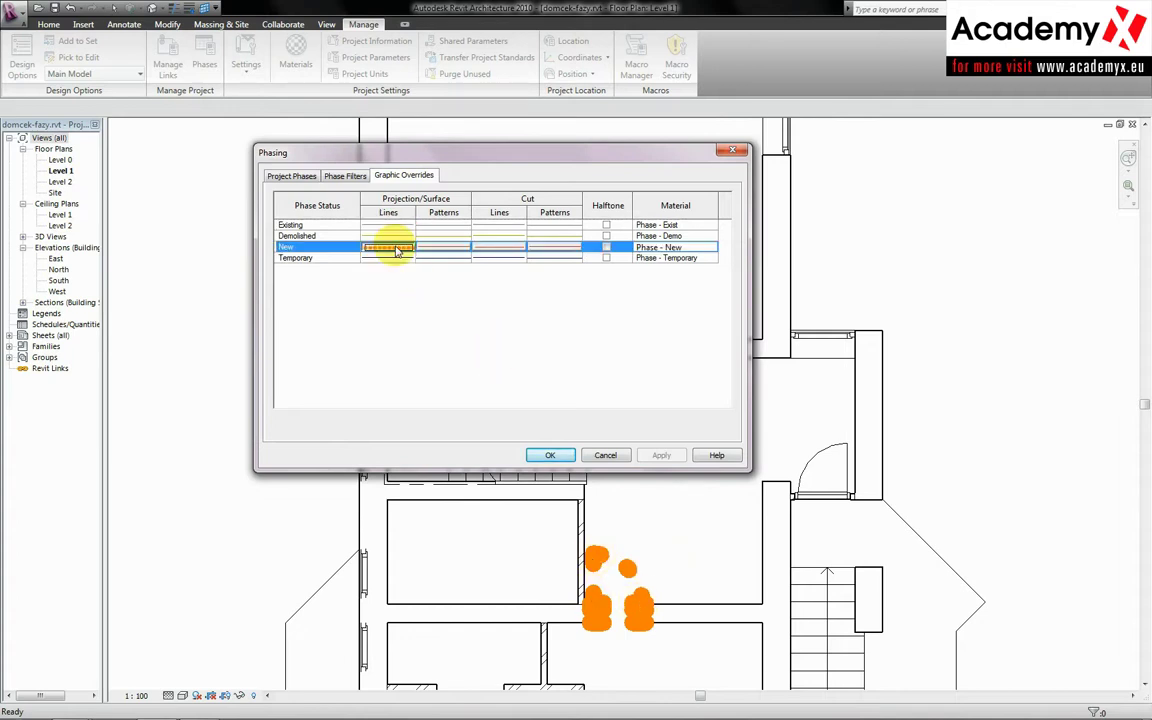
click(390, 248)
click(476, 289)
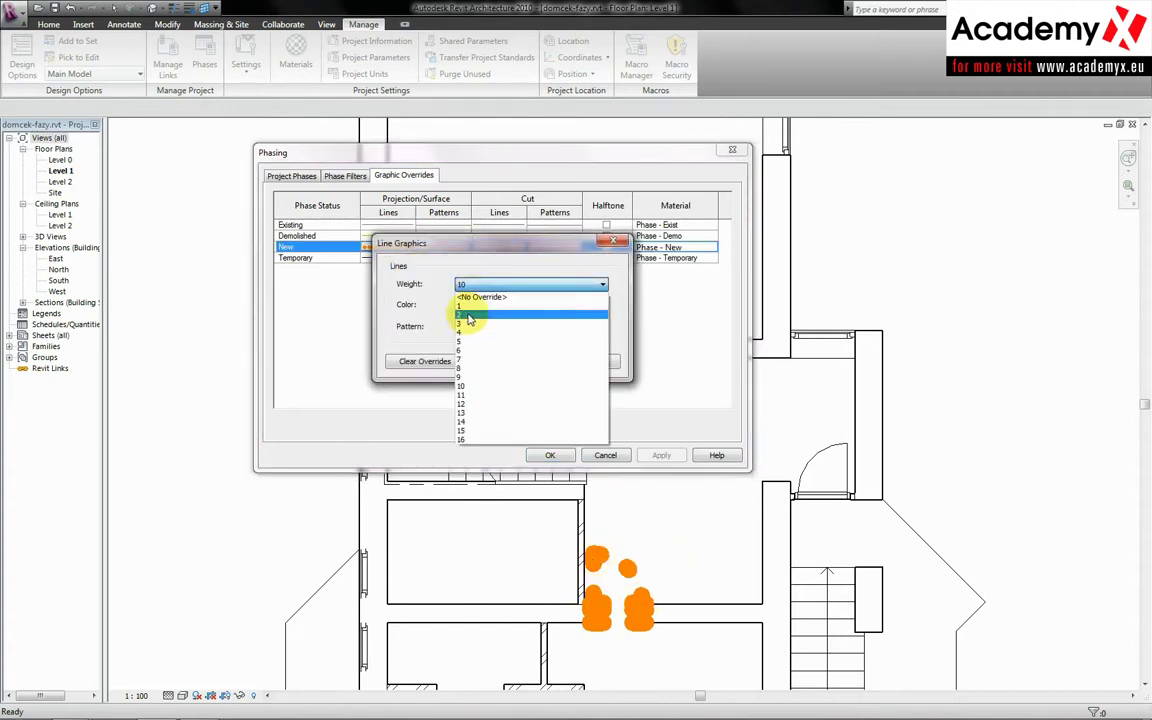
click(478, 297)
click(536, 361)
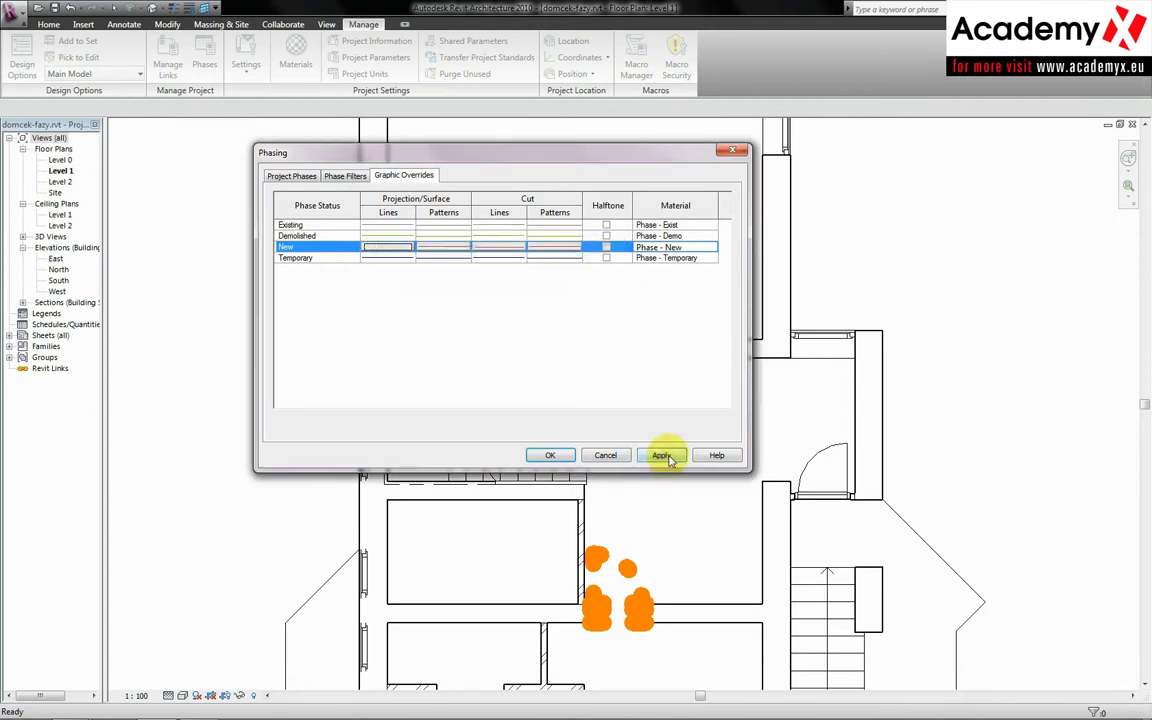
click(661, 456)
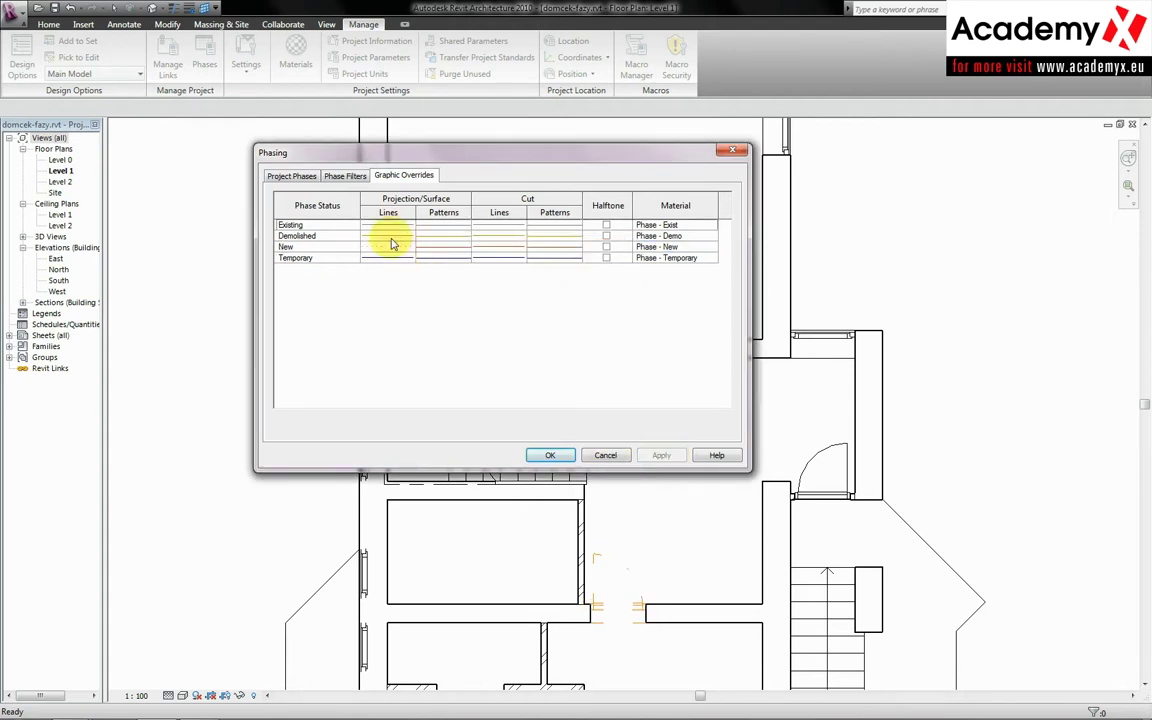
Step: Set New-phase lines to weight 2 and dark red RGB 151-000-000, and apply
click(388, 246)
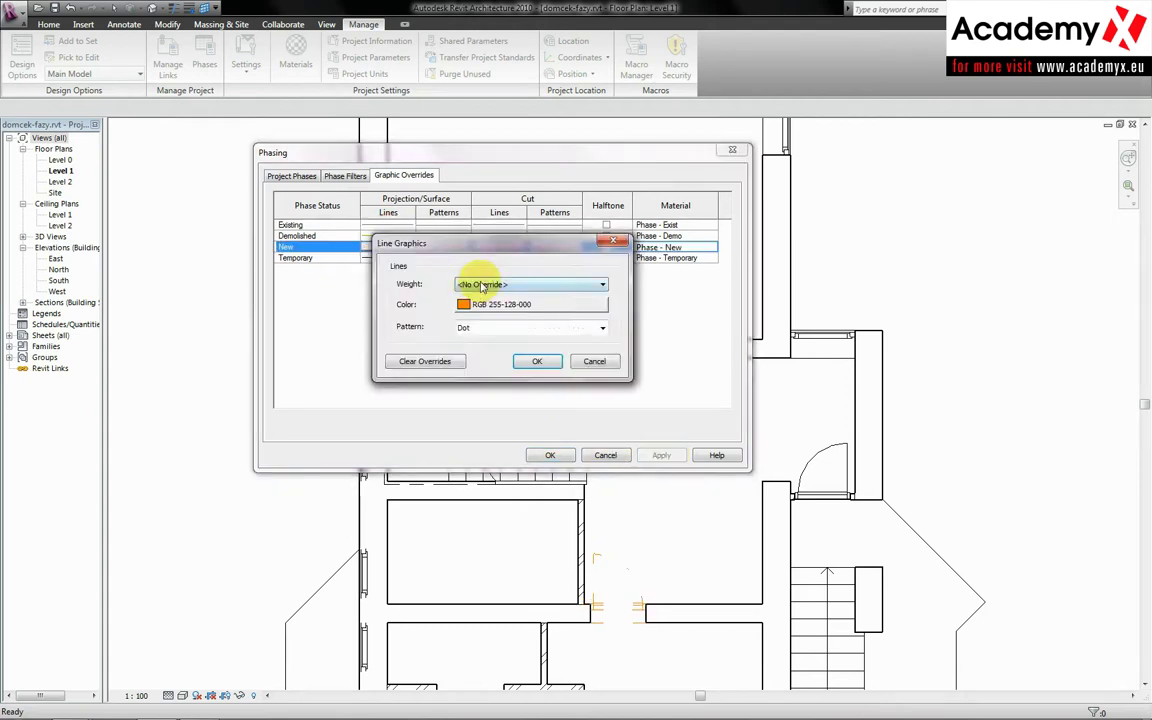
click(484, 286)
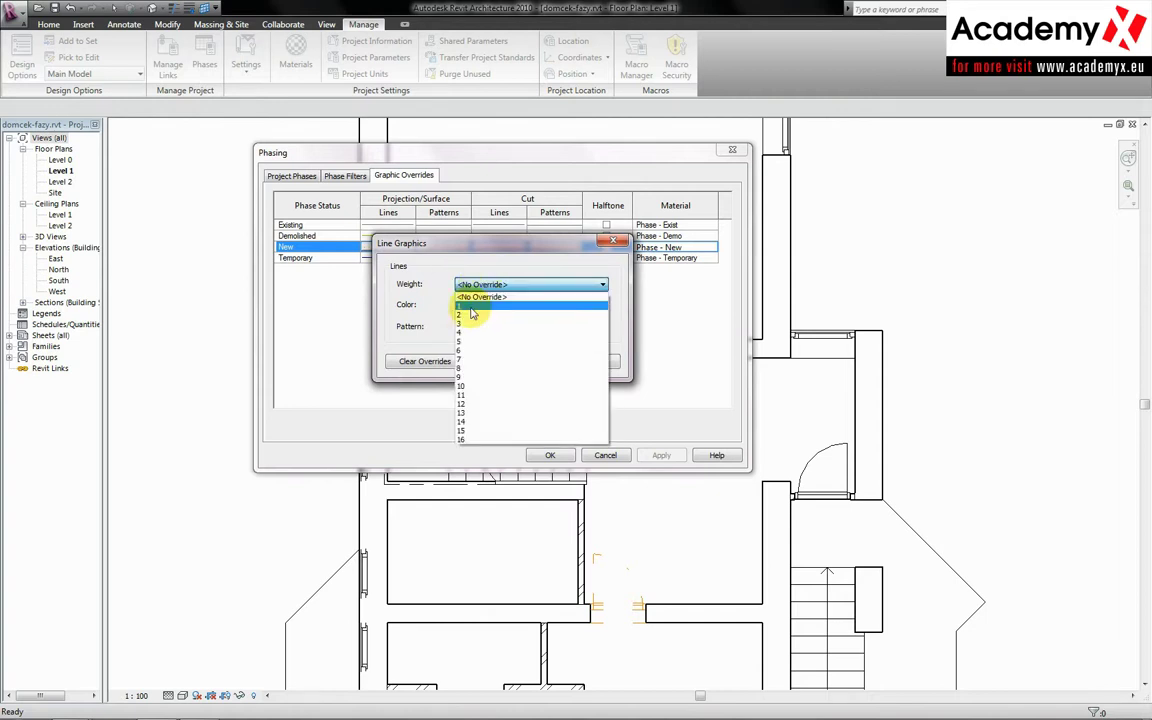
click(474, 316)
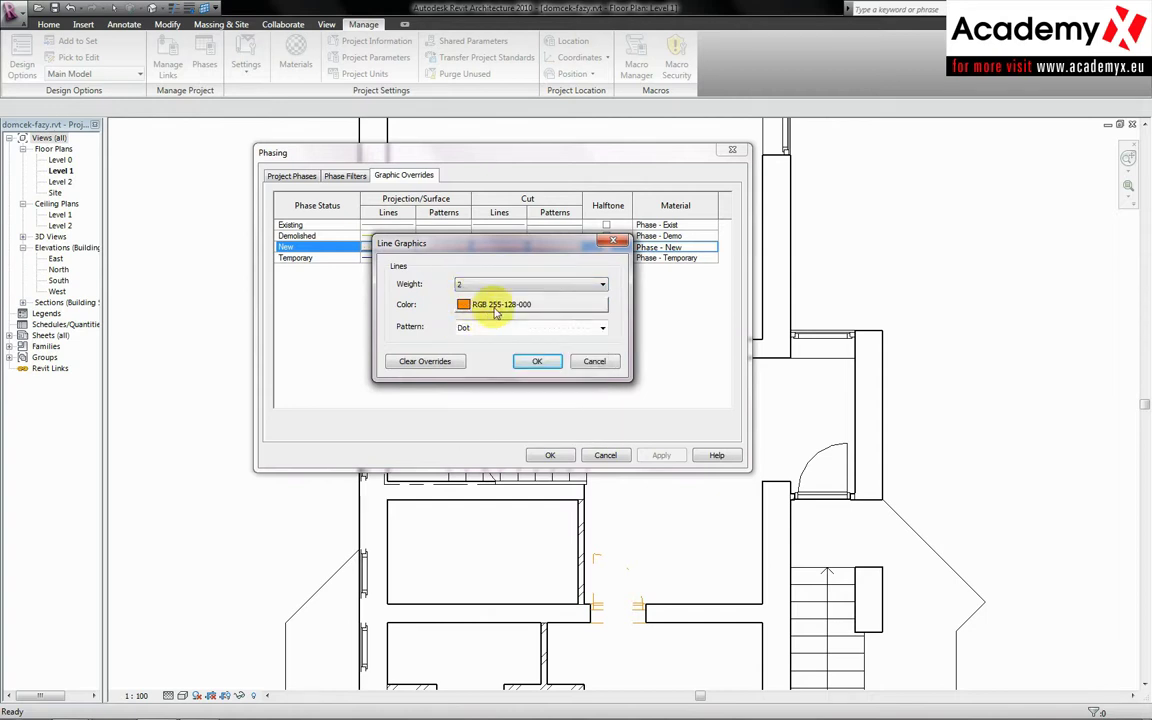
click(495, 313)
click(377, 323)
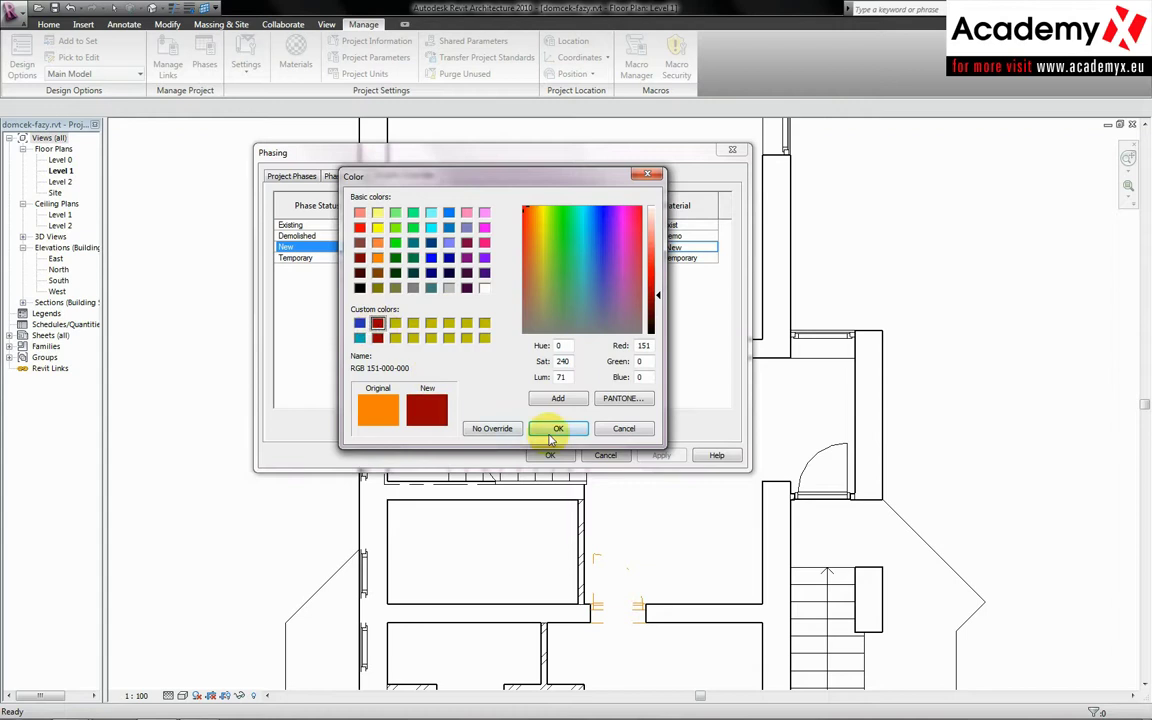
click(555, 430)
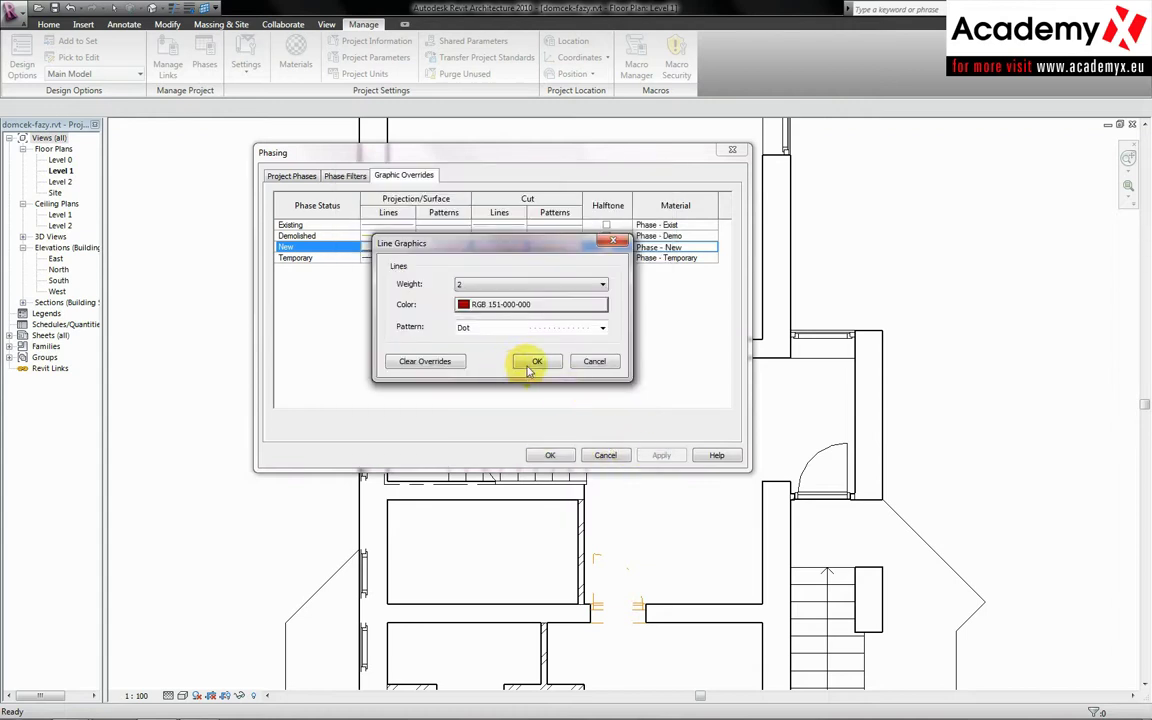
click(533, 364)
click(660, 456)
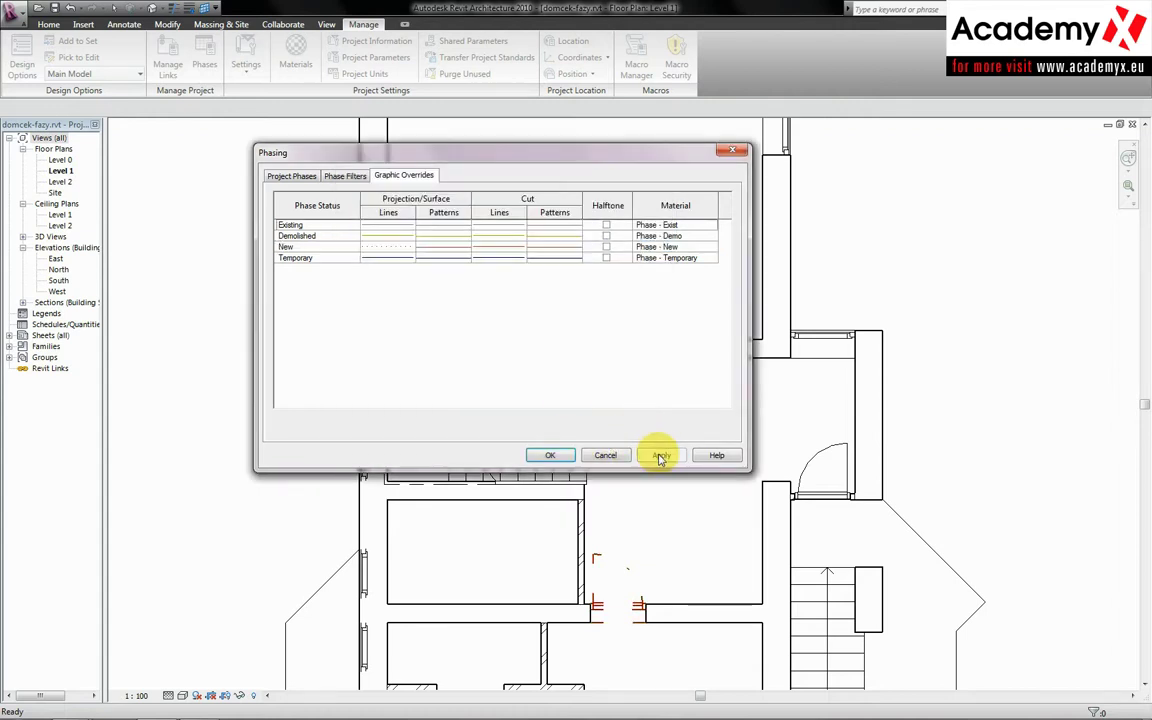
click(378, 250)
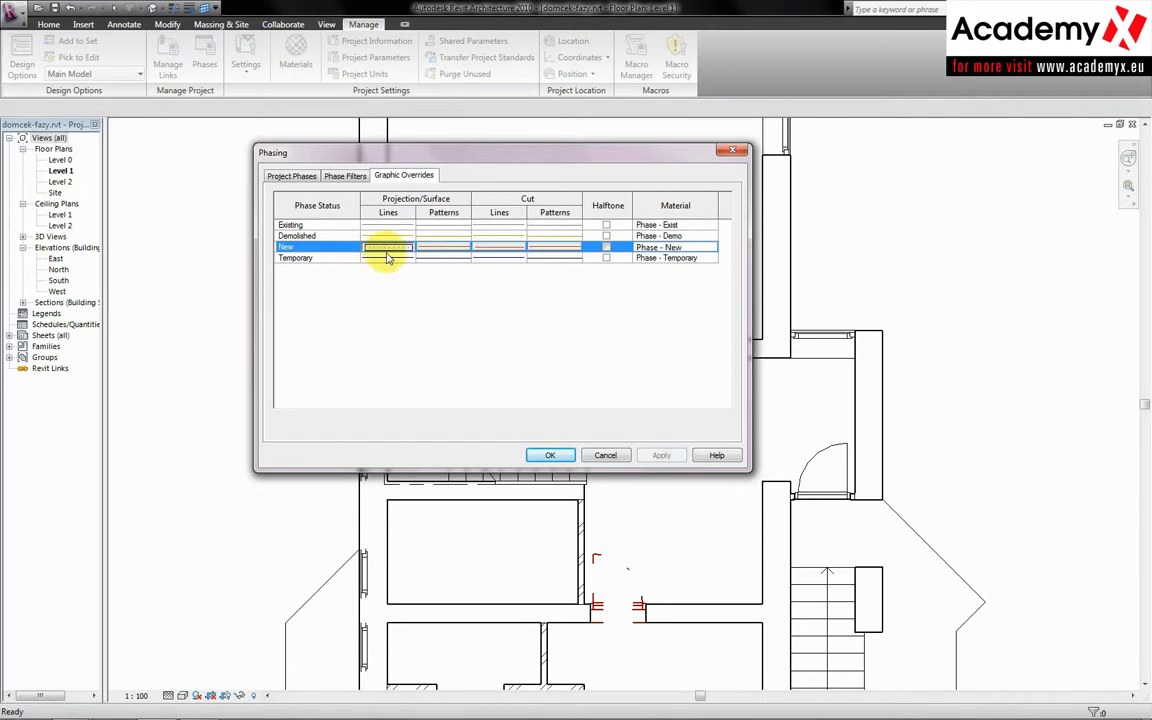
Step: Clear all New-phase line overrides and apply the change
click(406, 248)
click(490, 226)
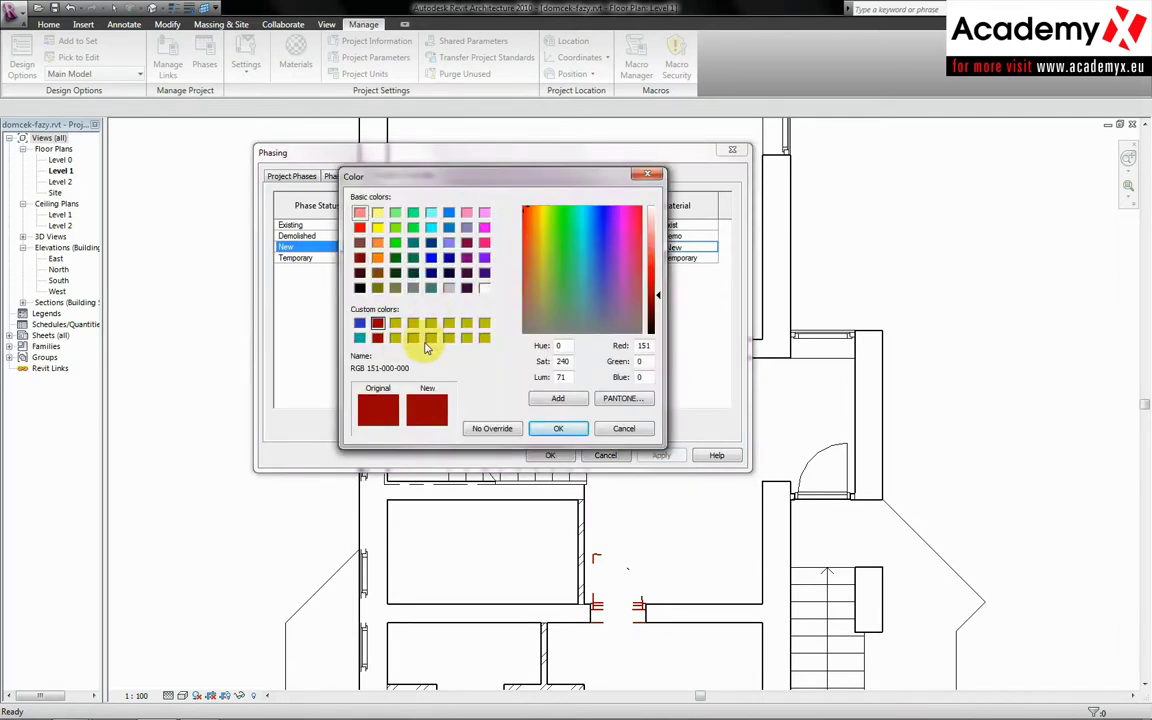
click(558, 430)
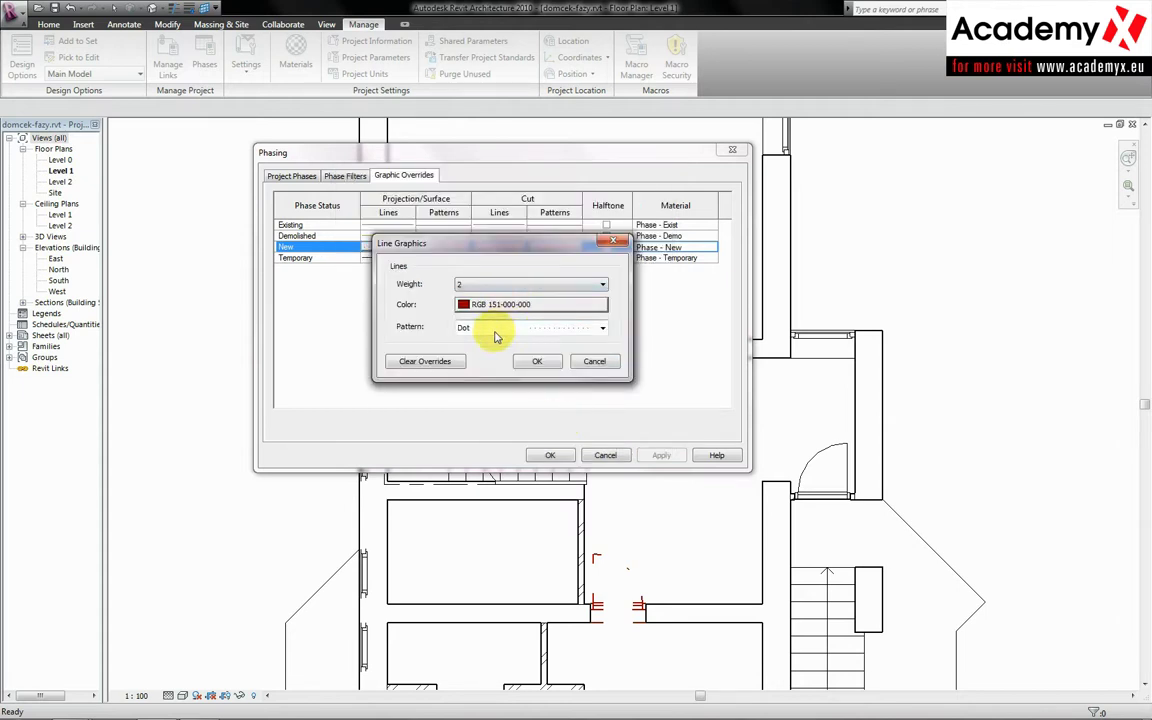
click(425, 361)
click(537, 361)
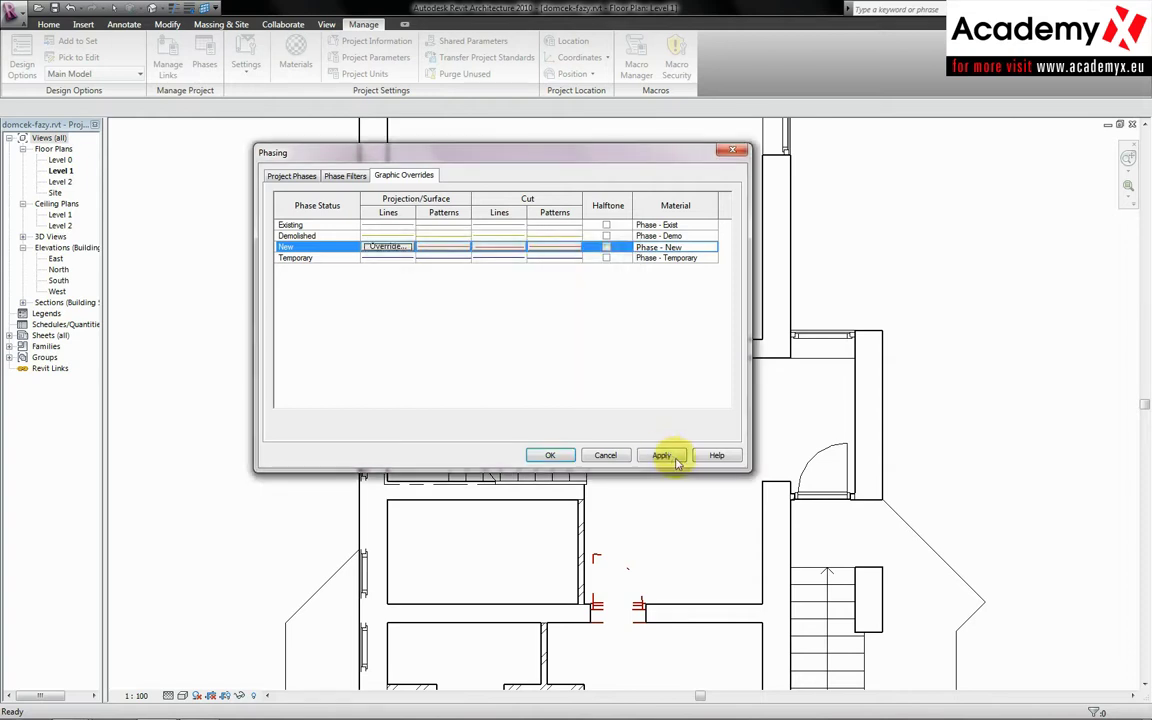
click(675, 459)
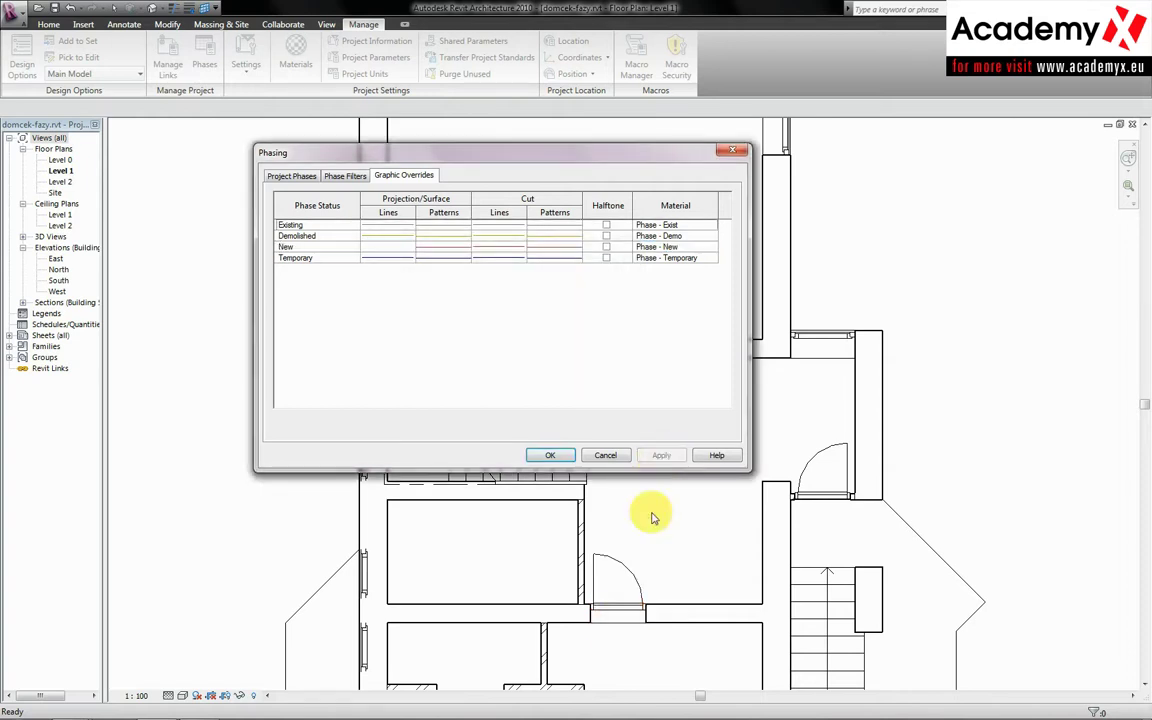
Step: Override New-phase lines with only dark red RGB 151-000-000, and apply
click(382, 250)
click(385, 247)
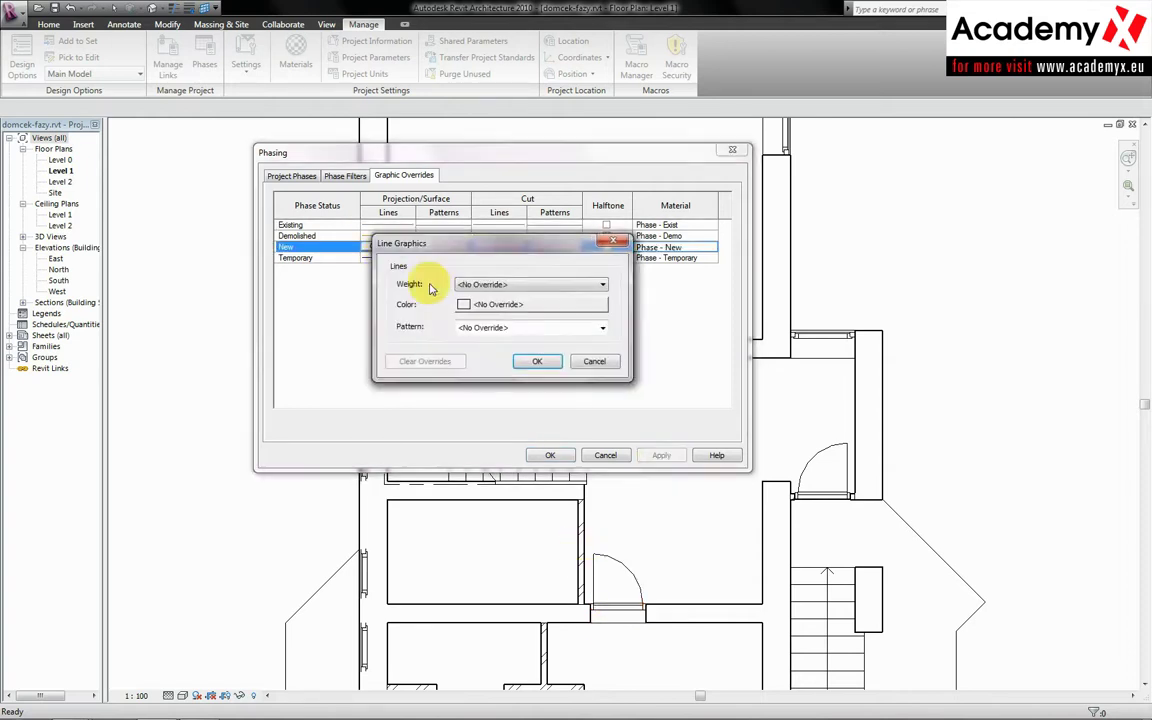
click(512, 304)
click(377, 322)
click(557, 430)
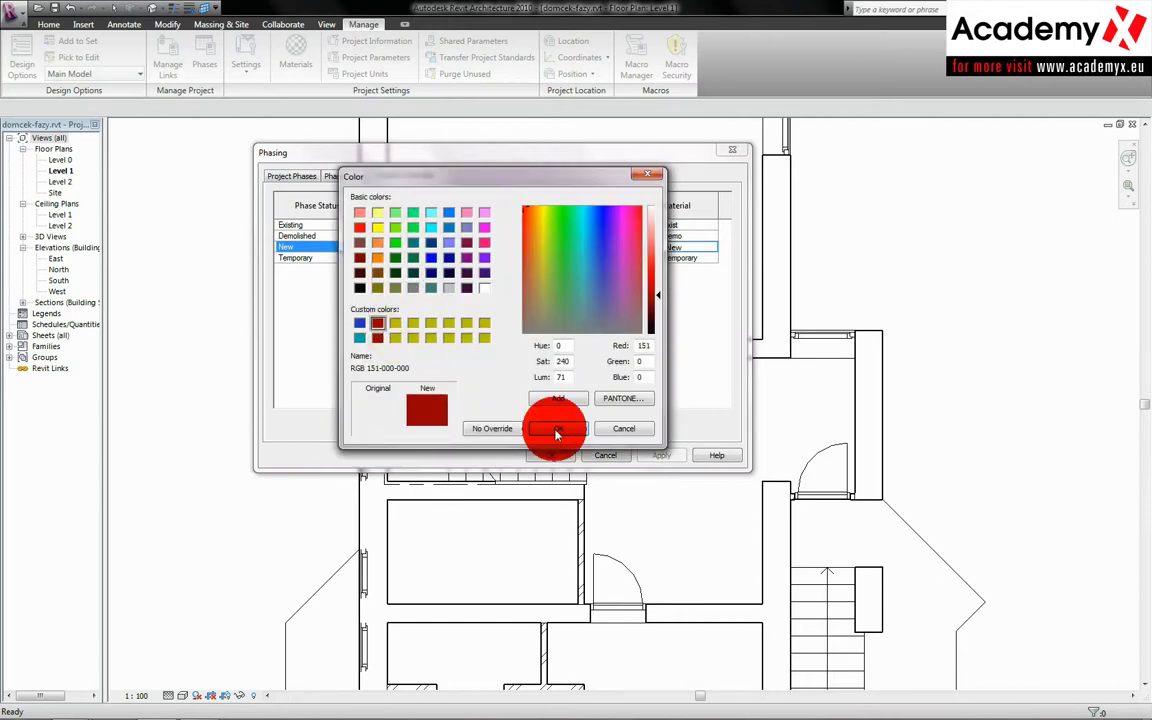
click(545, 358)
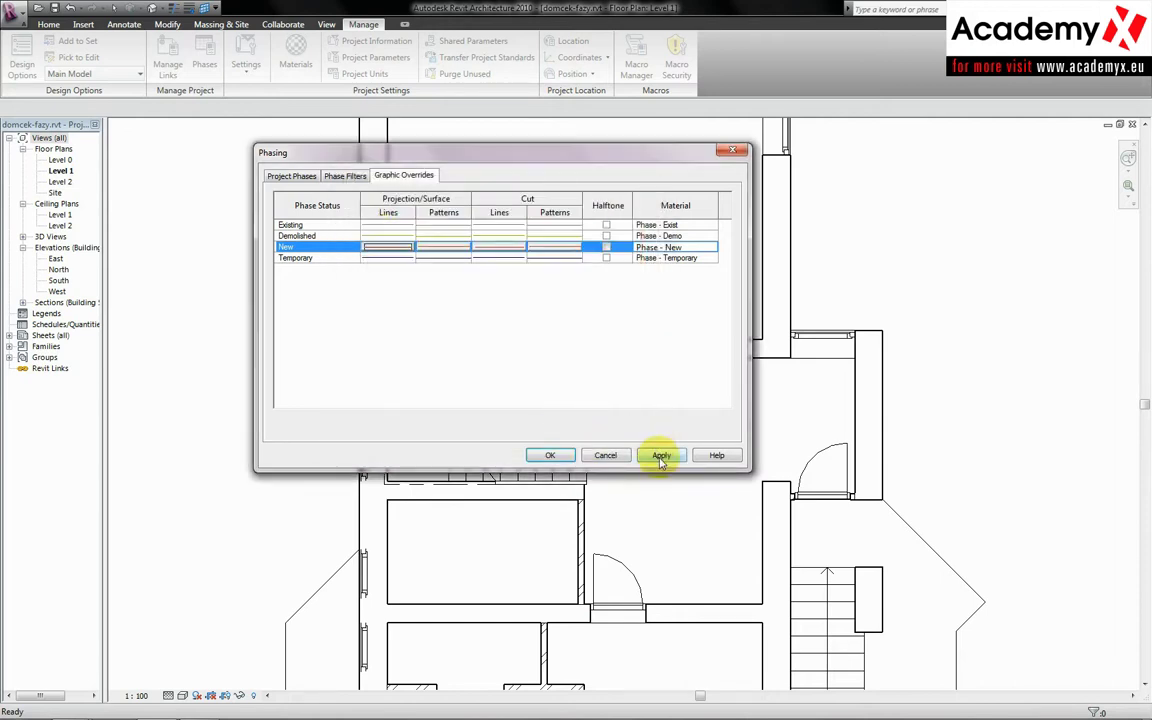
click(661, 457)
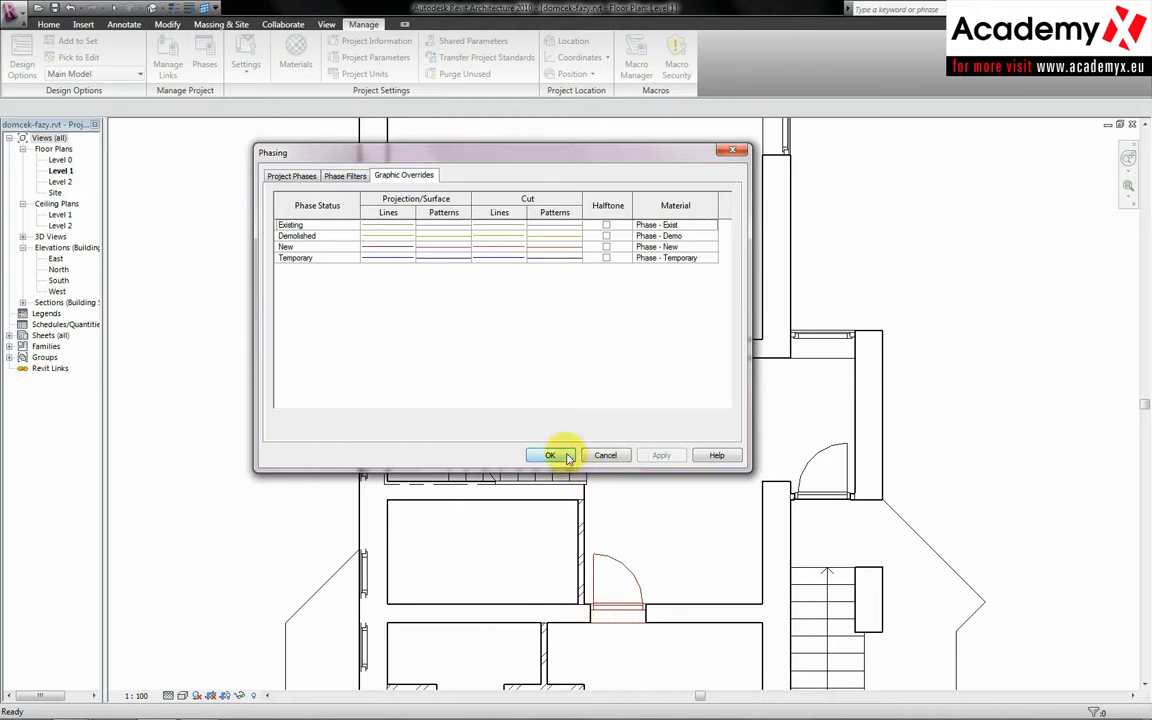
Step: Review the Phase - New material, close Phasing, and switch to the default 3D view
click(713, 248)
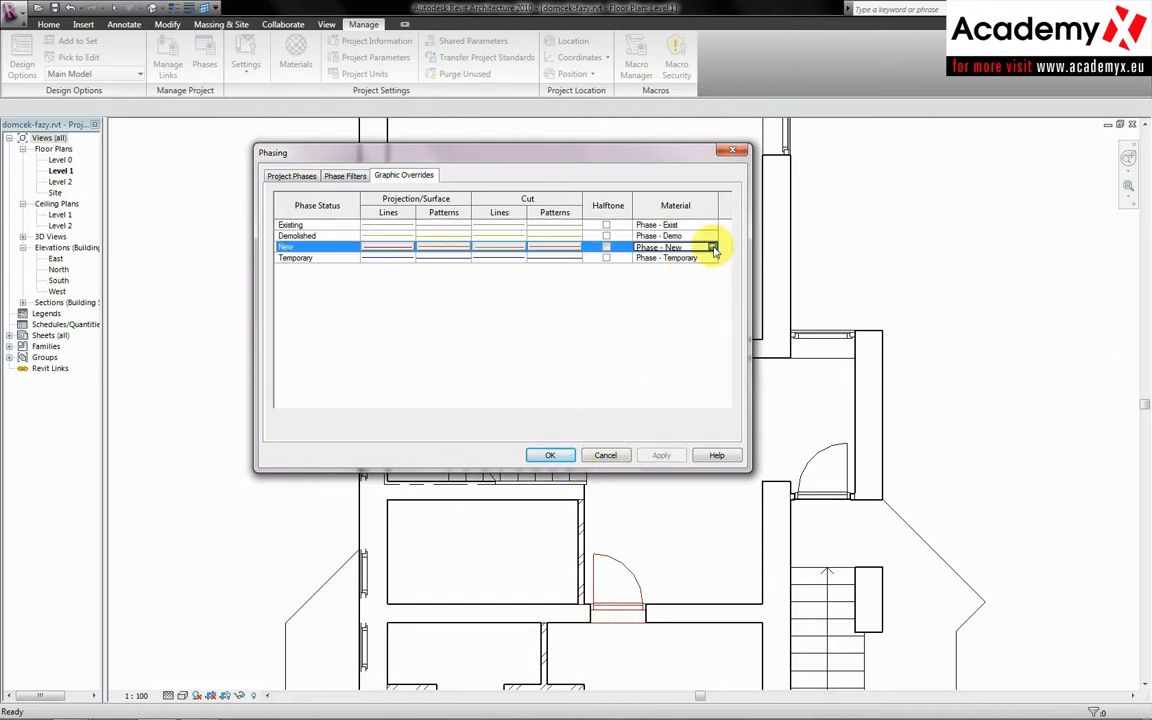
click(713, 248)
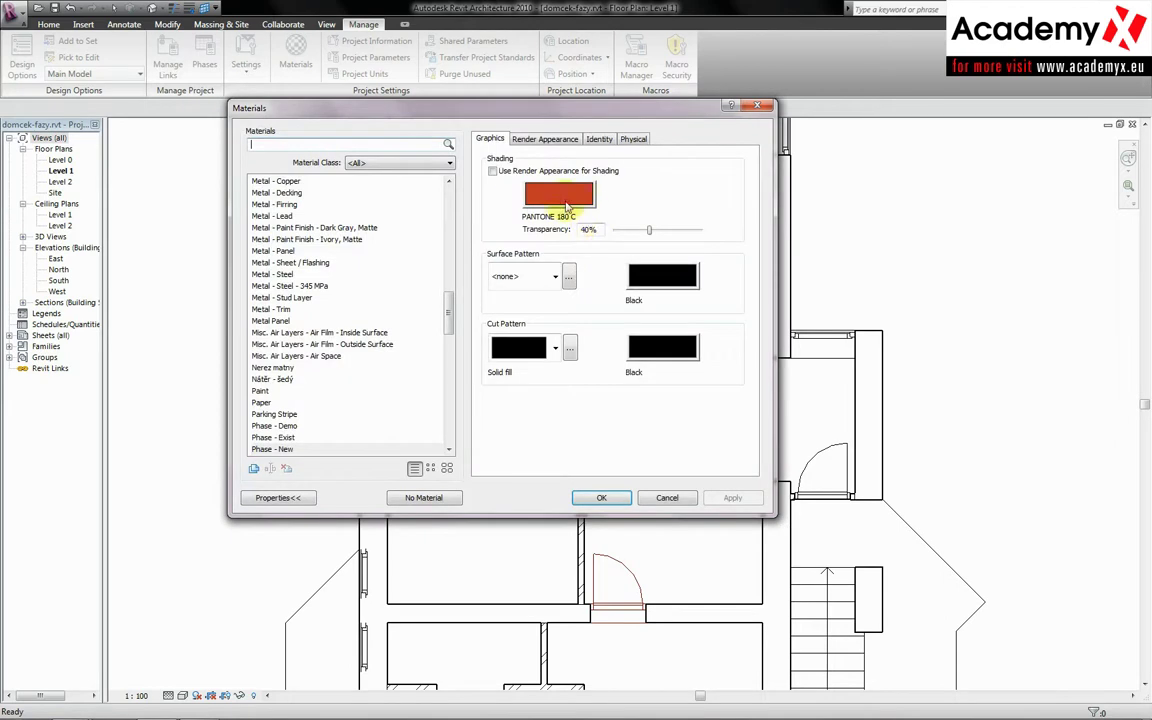
click(601, 497)
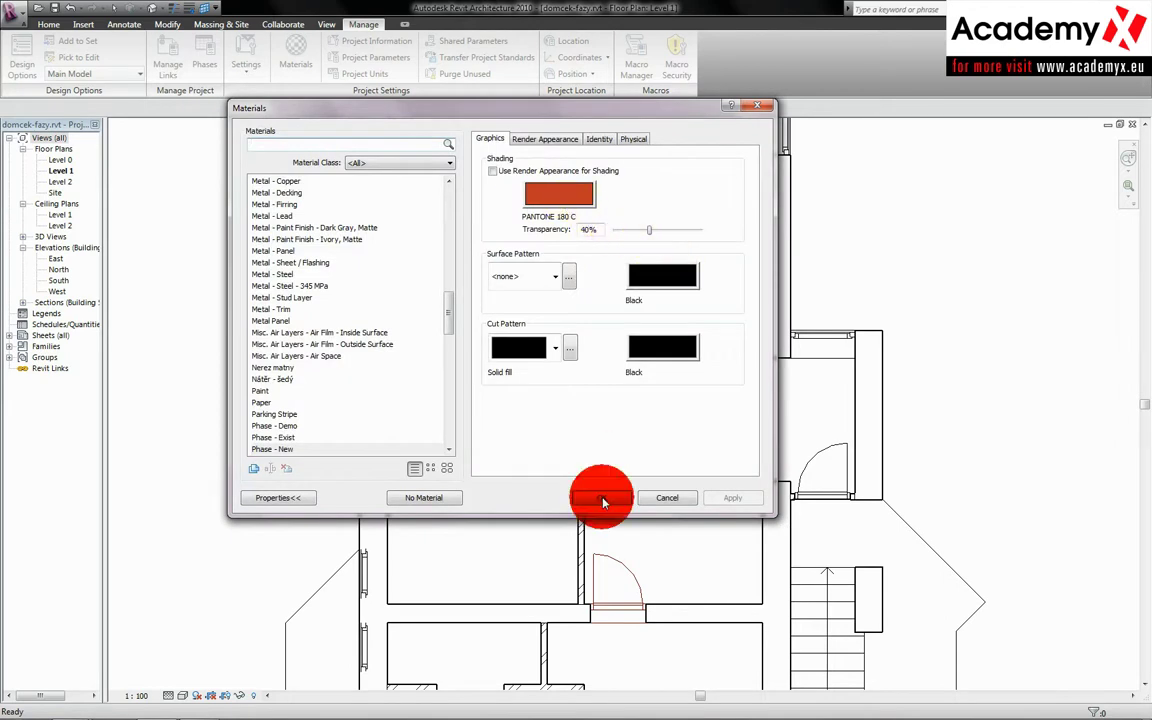
click(549, 455)
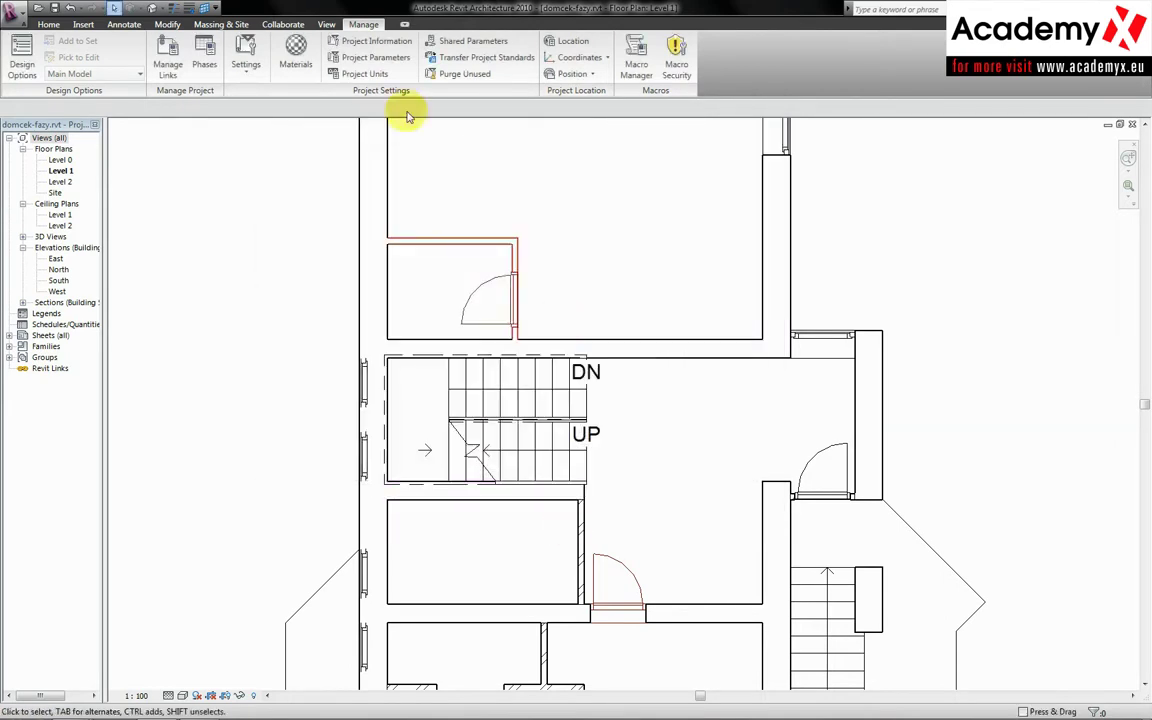
click(151, 9)
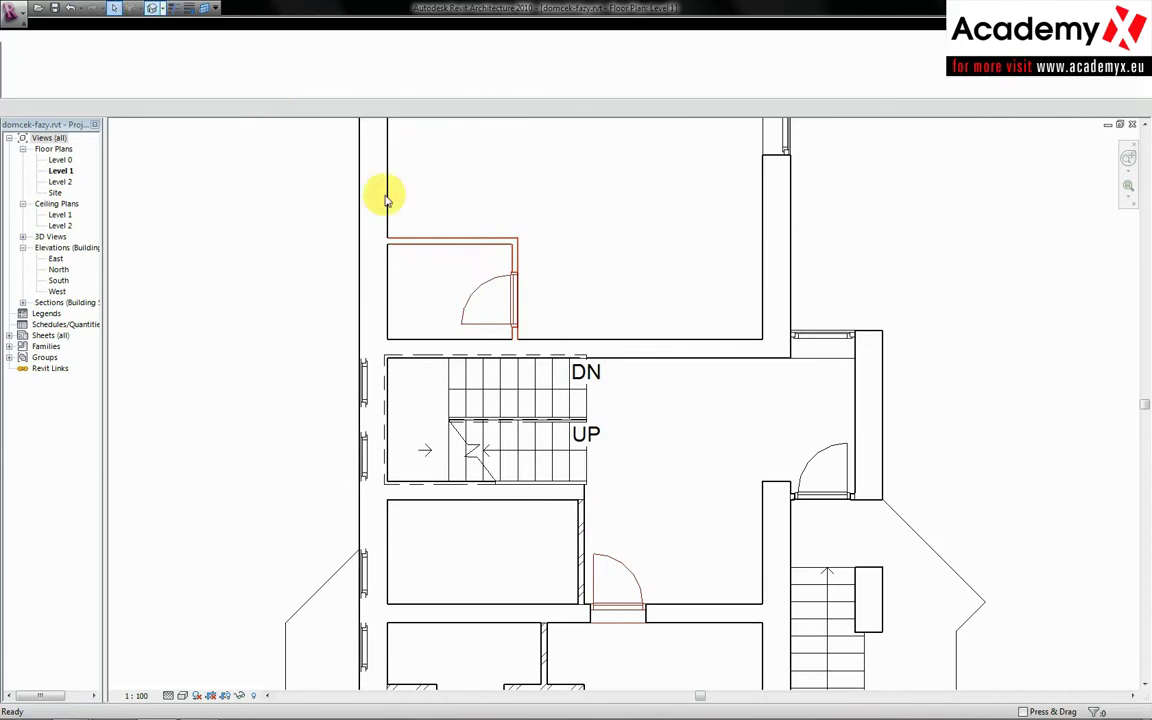
Step: Orbit the 3D view and glance at Visibility/Graphics (VG) without changes
shift+middle_drag(686, 453, 704, 546)
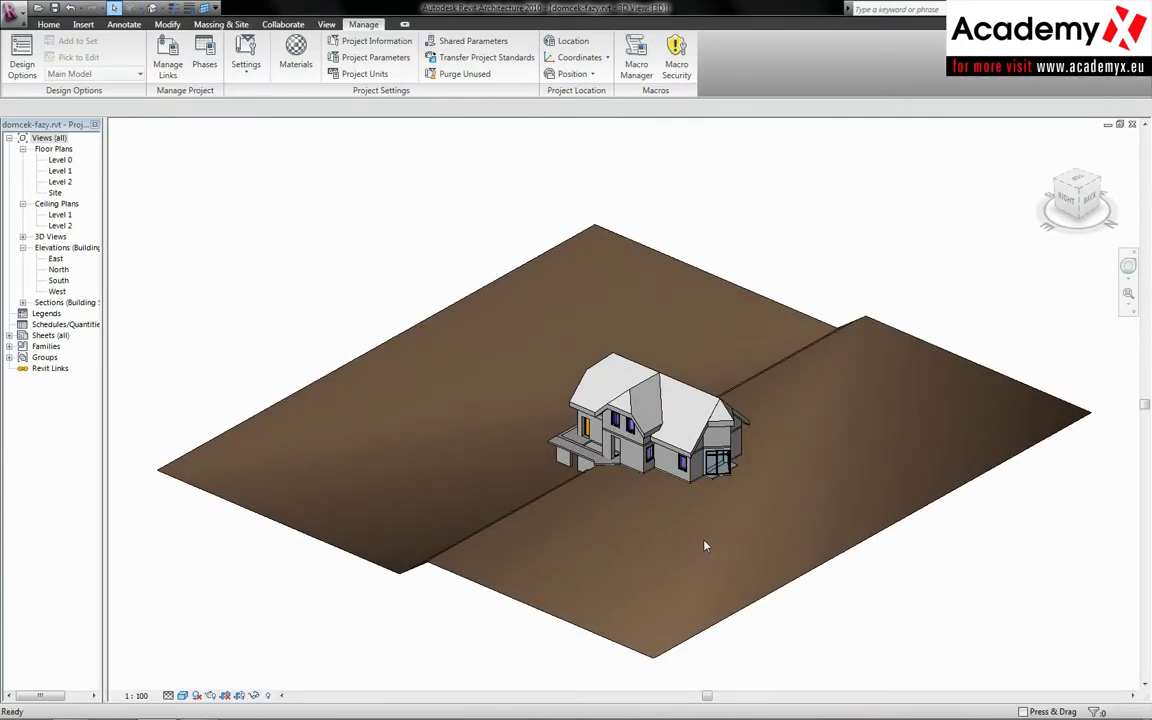
key(v)
key(g)
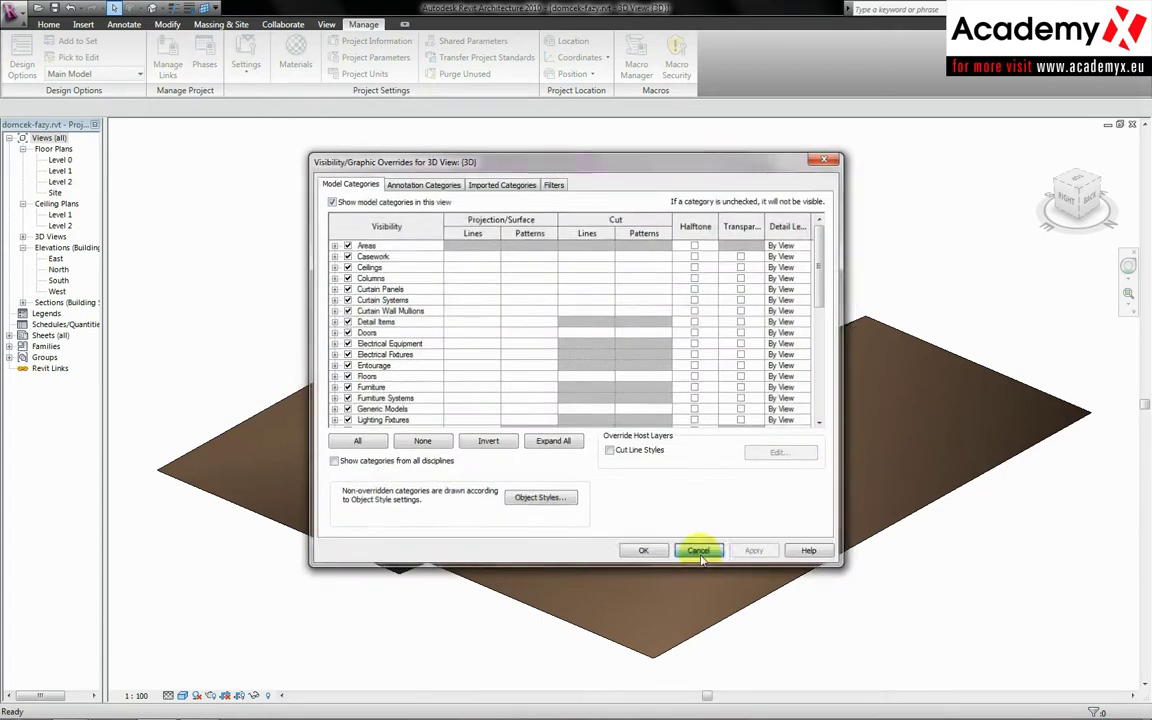
click(700, 552)
Step: Set the 3D view's Phase to AS and Phase Filter to 'stavebne upravy'
key(v)
key(p)
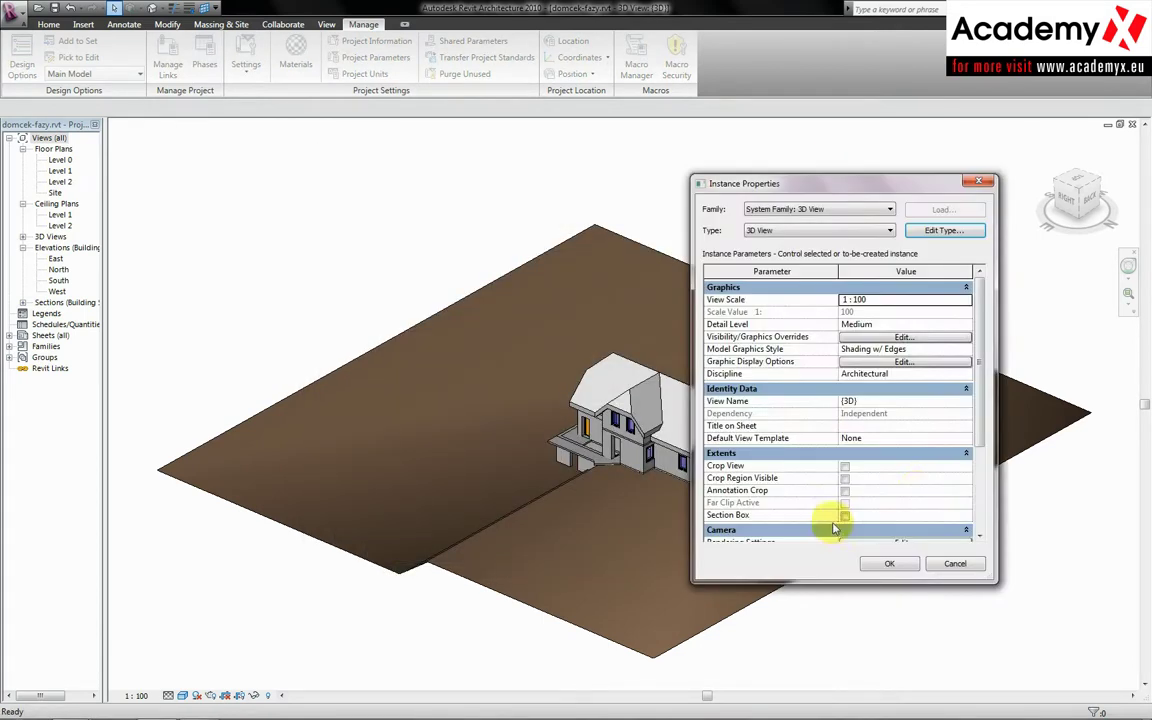
drag(975, 437, 978, 525)
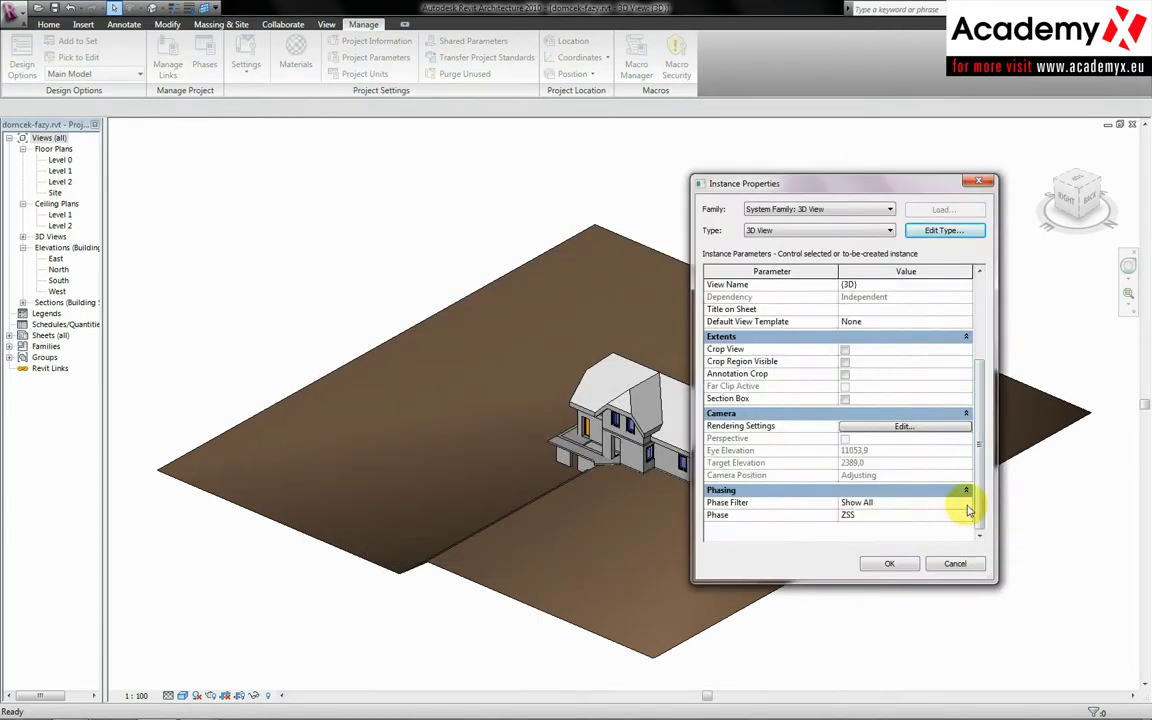
click(966, 514)
click(964, 514)
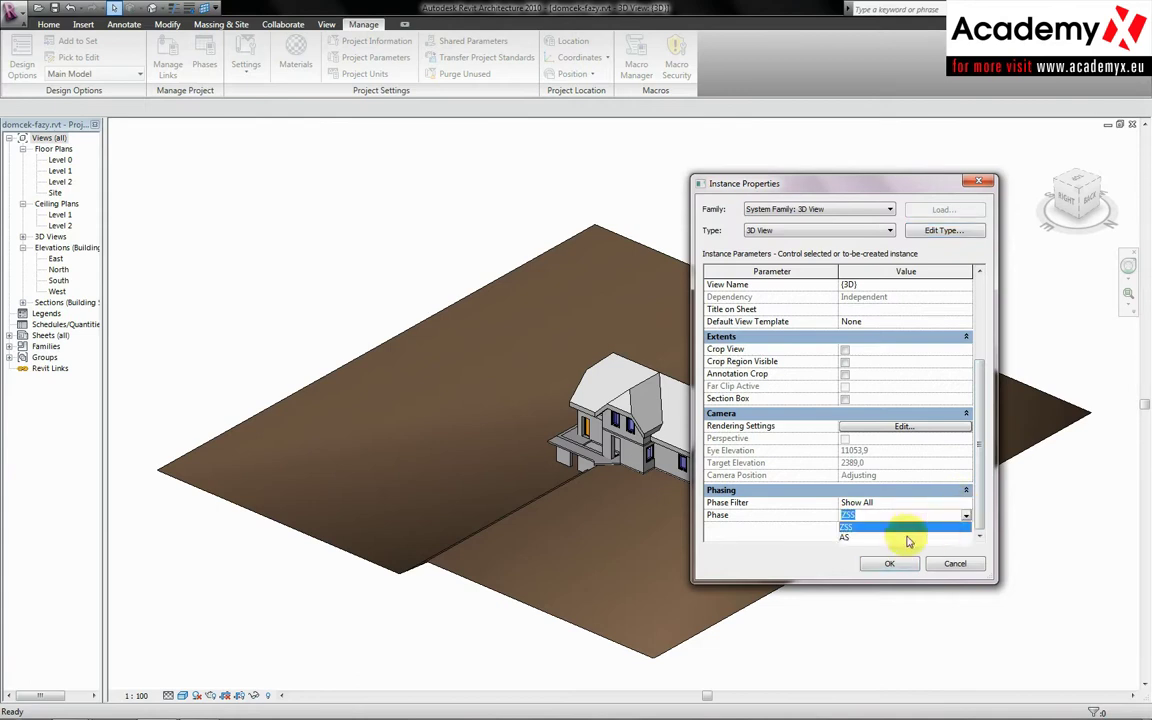
click(870, 528)
click(965, 503)
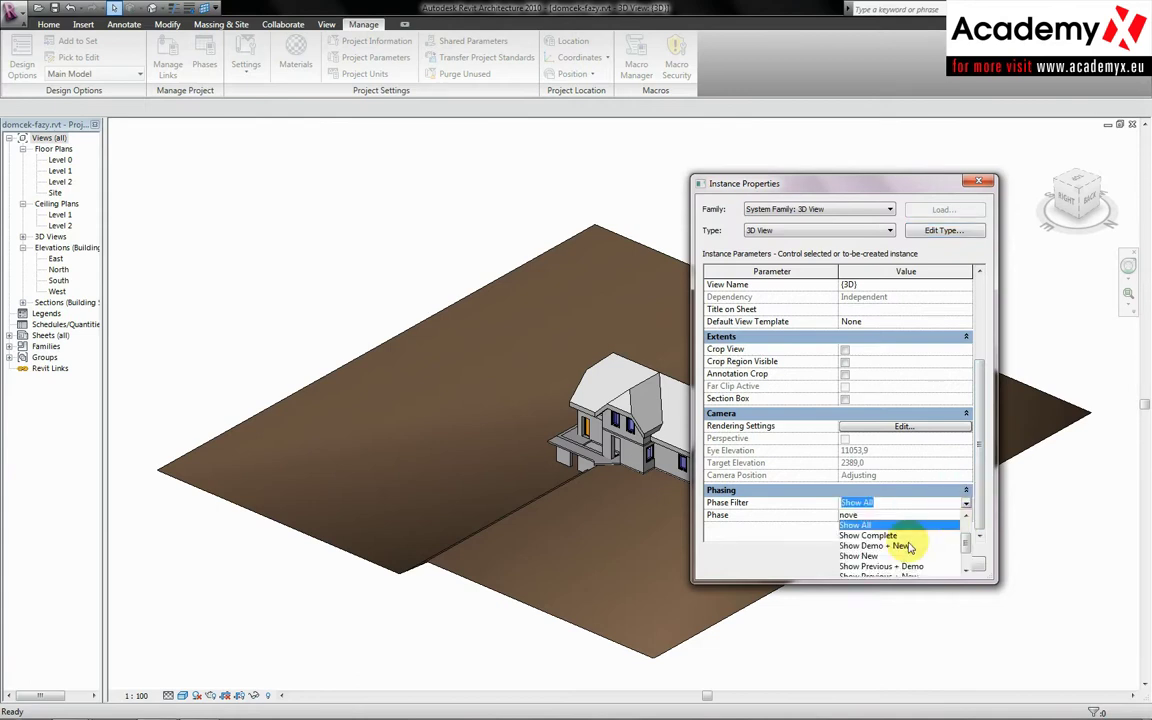
scroll(868, 566, down, 1)
click(876, 567)
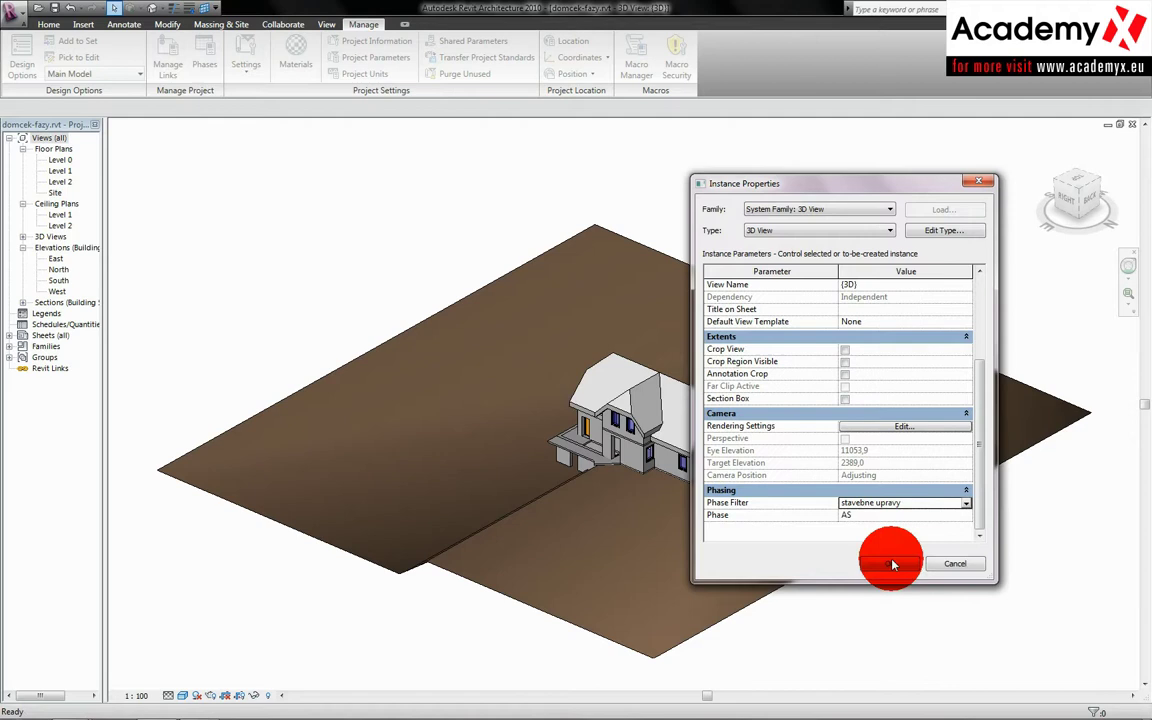
click(880, 562)
Step: Zoom in and orbit around the house to inspect the colour-coded phased walls
scroll(716, 432, up, 2)
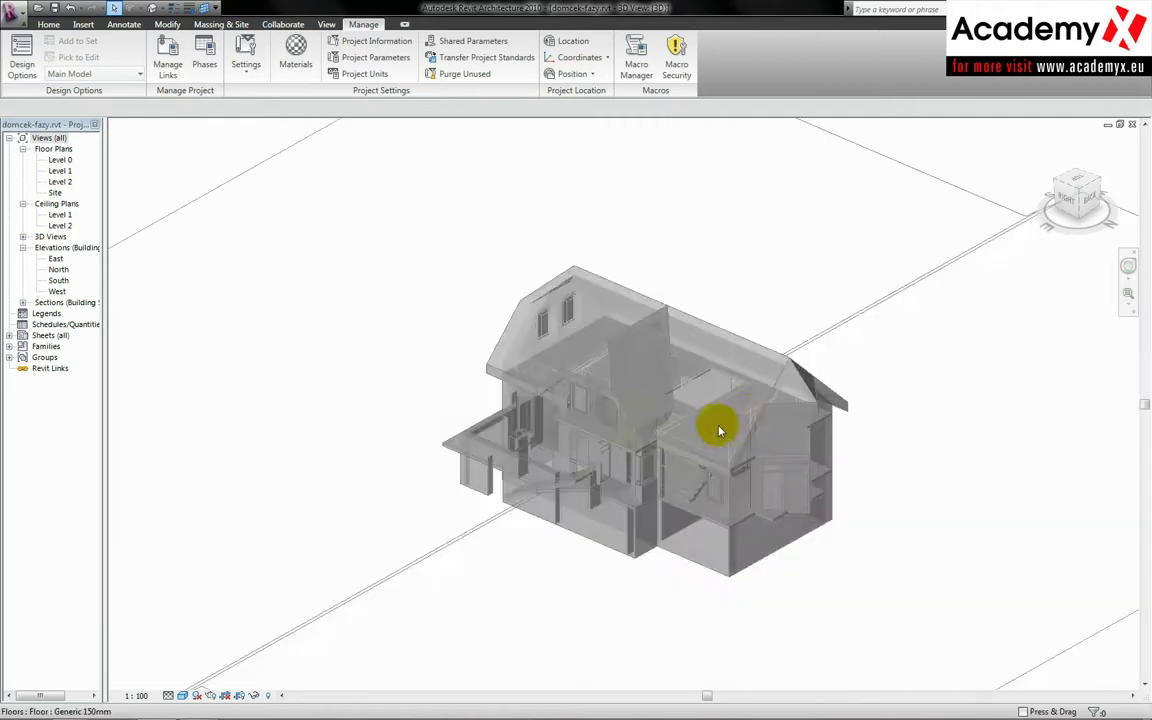
scroll(690, 400, up, 2)
scroll(753, 410, up, 1)
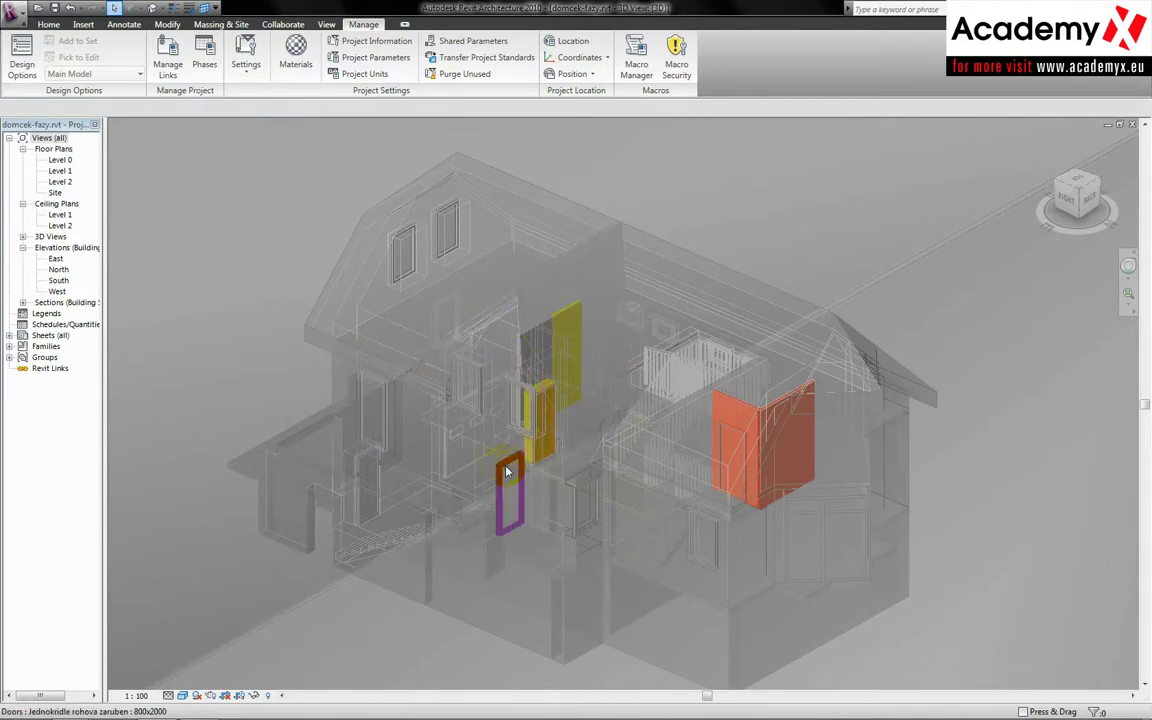
shift+middle_drag(545, 476, 595, 479)
mouse_move(747, 500)
shift+middle_down()
mouse_move(766, 501)
mouse_move(751, 494)
shift+middle_up()
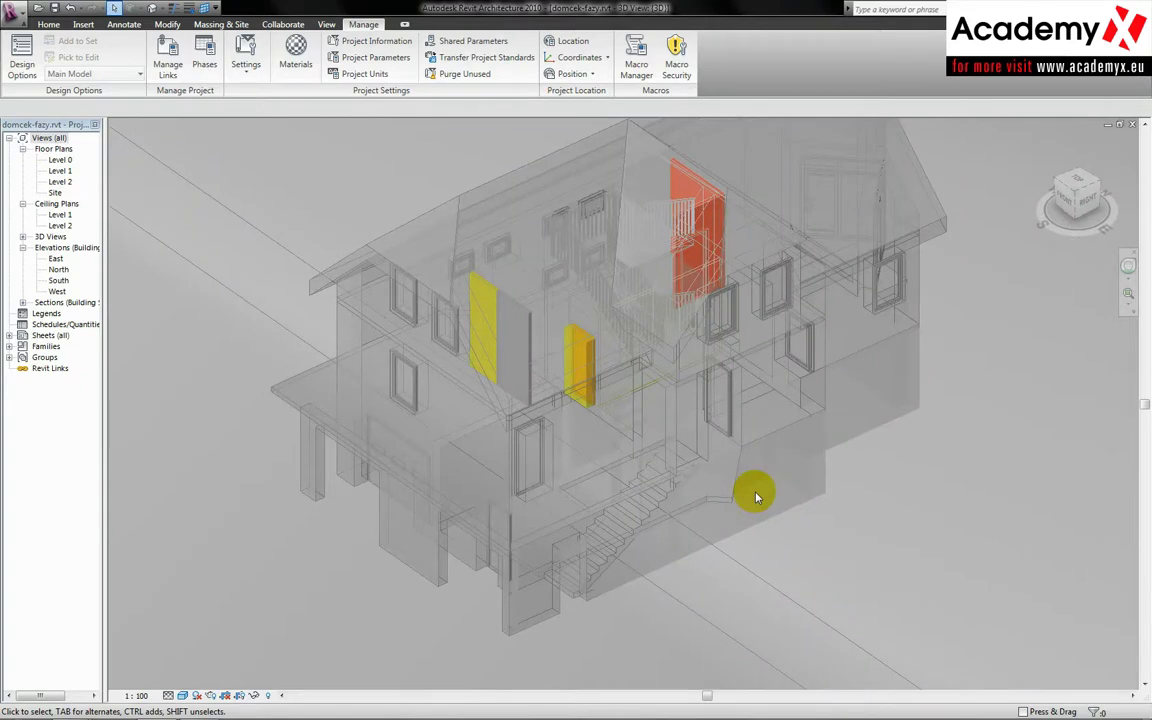
scroll(756, 497, down, 1)
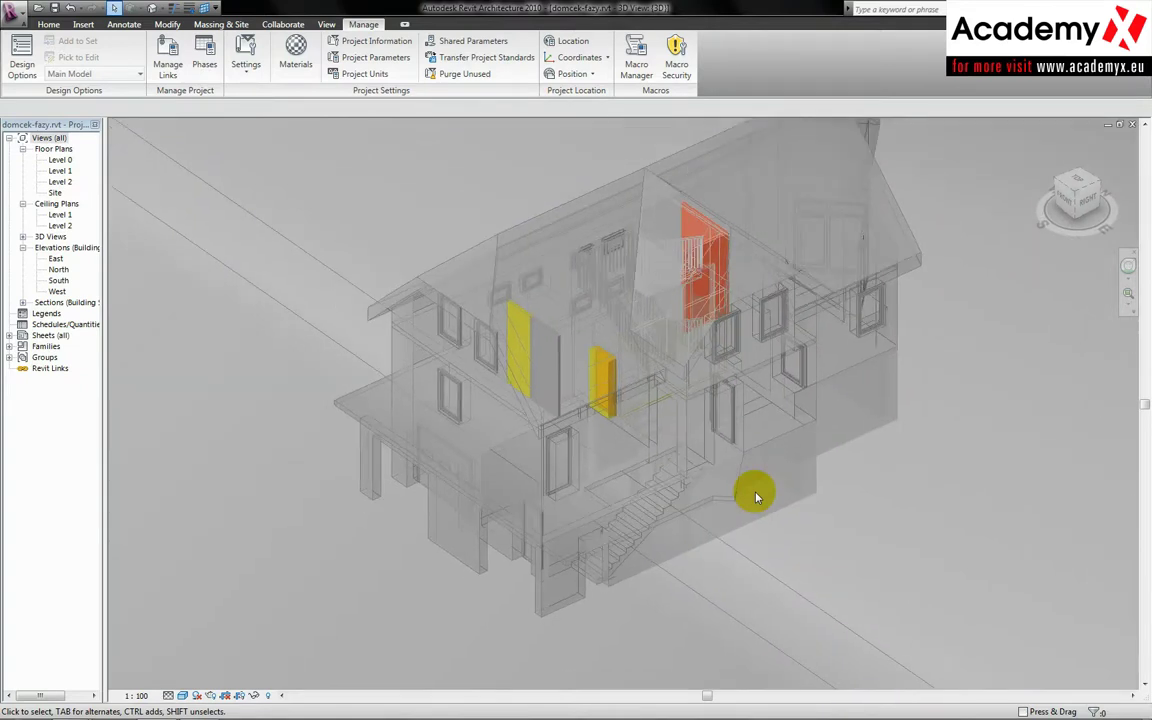
shift+middle_drag(756, 497, 765, 493)
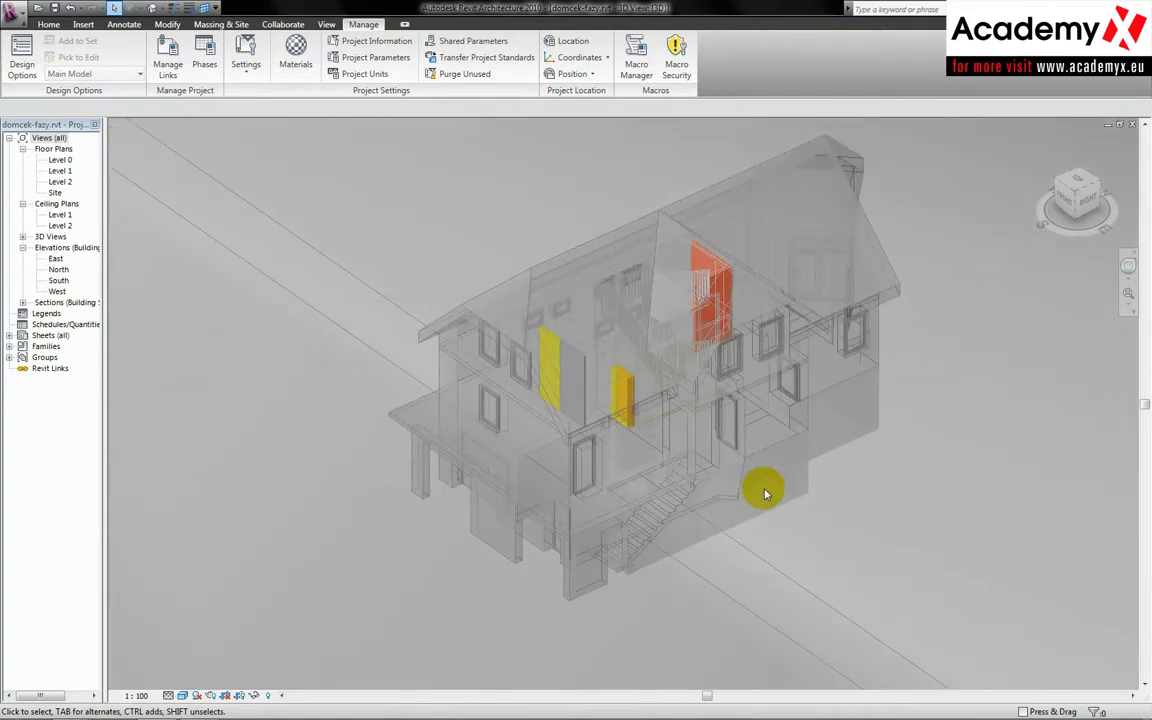
Step: Set the 3D view's phase filter to 'nove' in View Properties (VP)
key(v)
key(p)
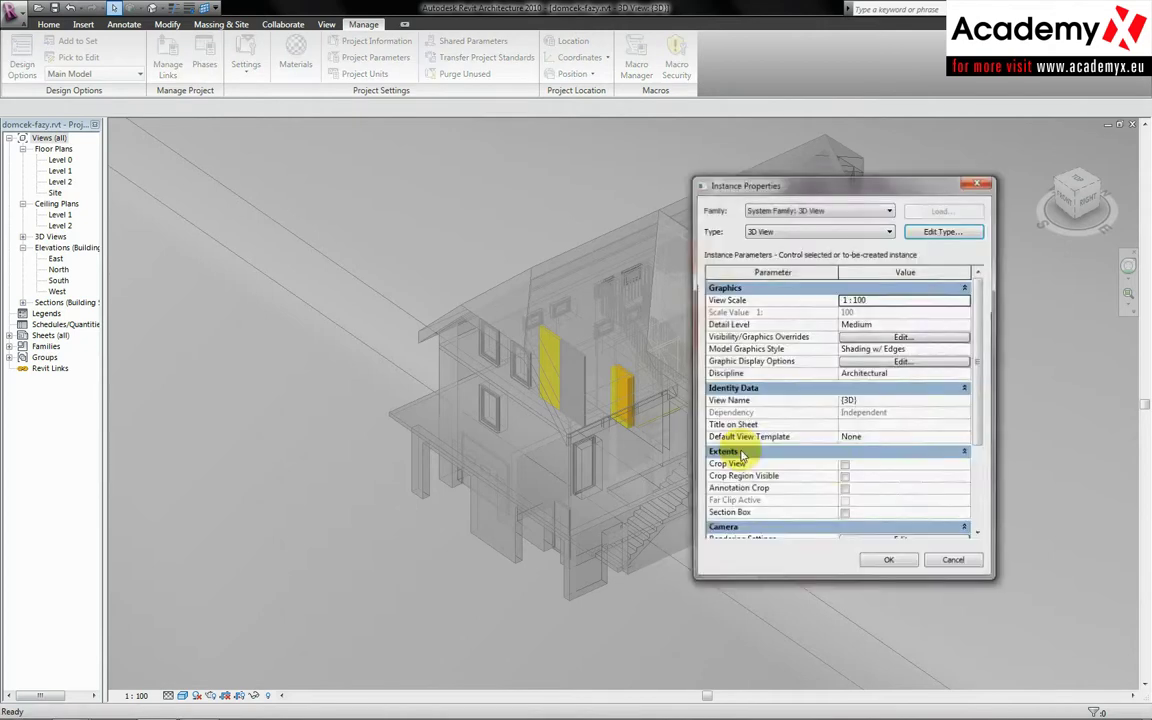
drag(977, 501, 983, 538)
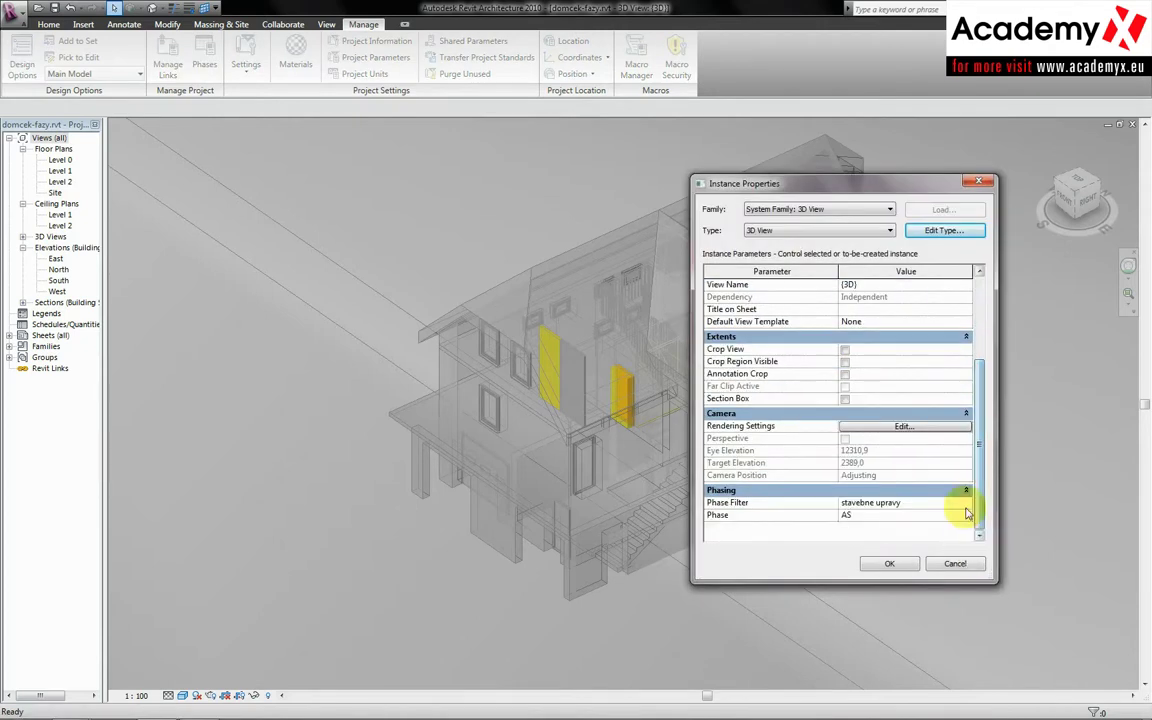
click(966, 503)
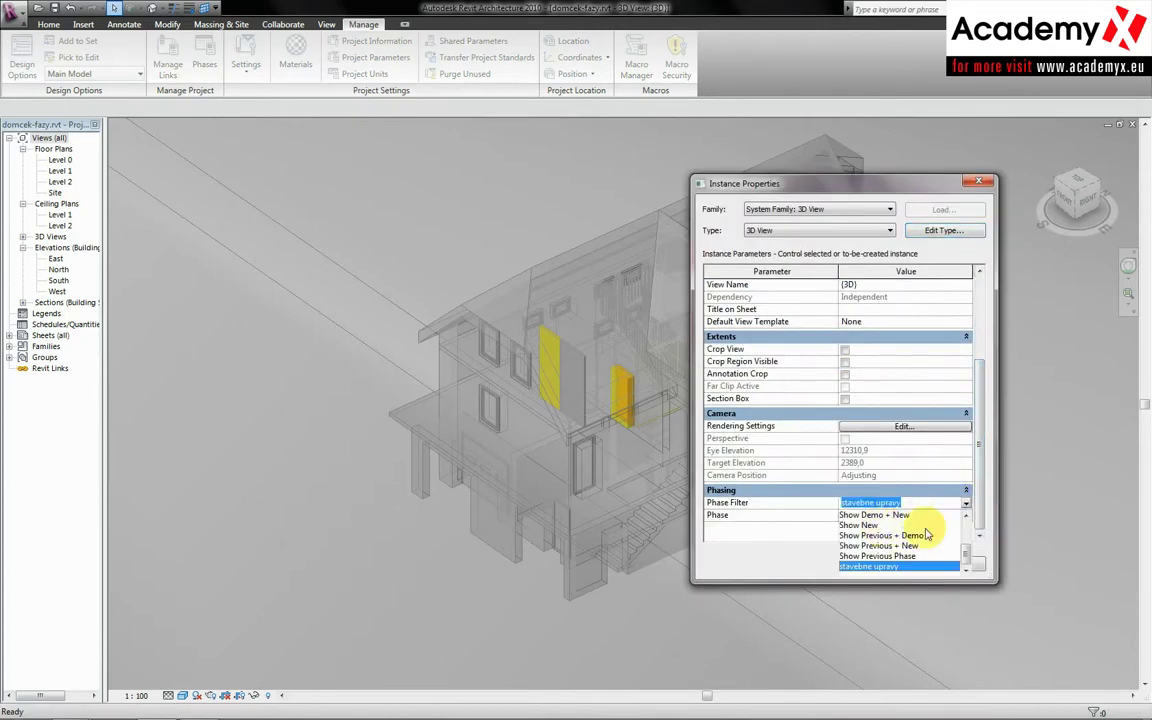
scroll(925, 533, up, 2)
click(855, 556)
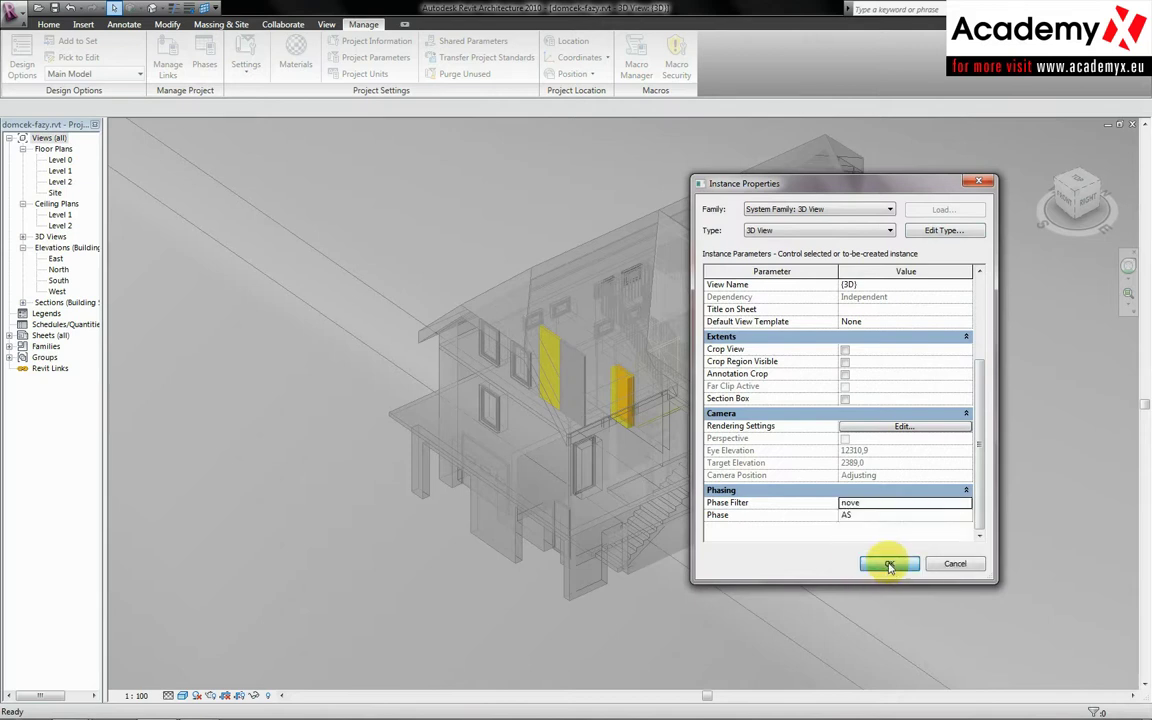
click(881, 492)
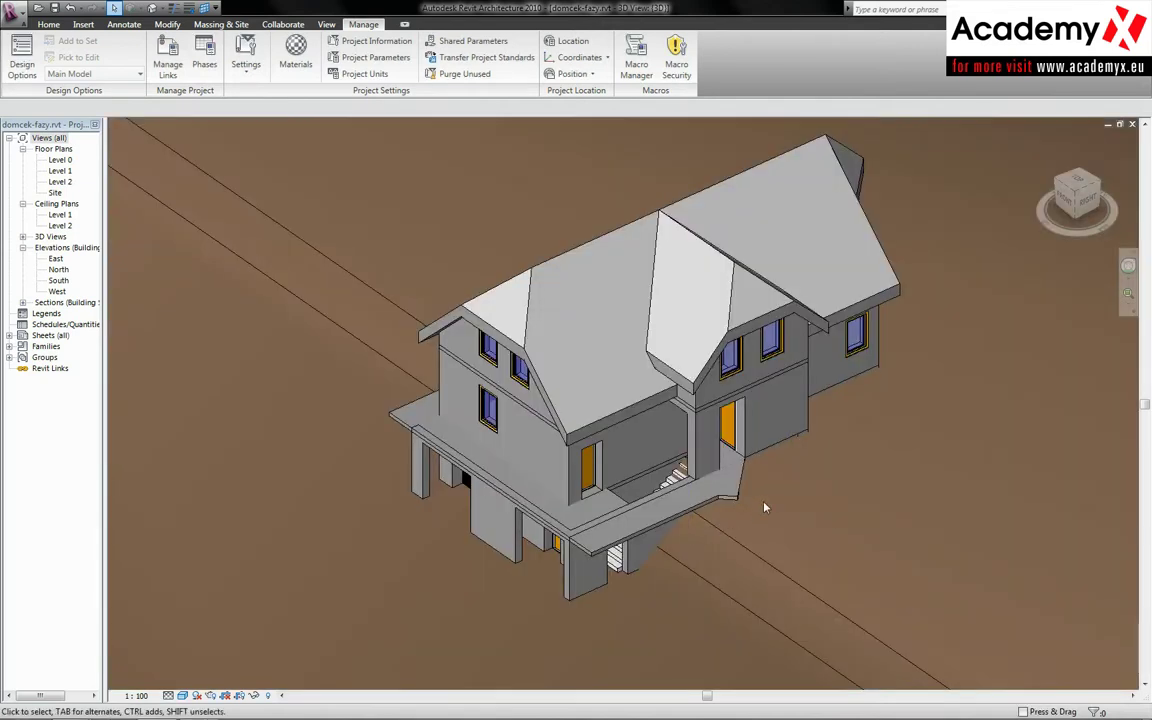
Step: Change the 3D view's phase filter to 'len burane konstrukcie'
key(v)
key(p)
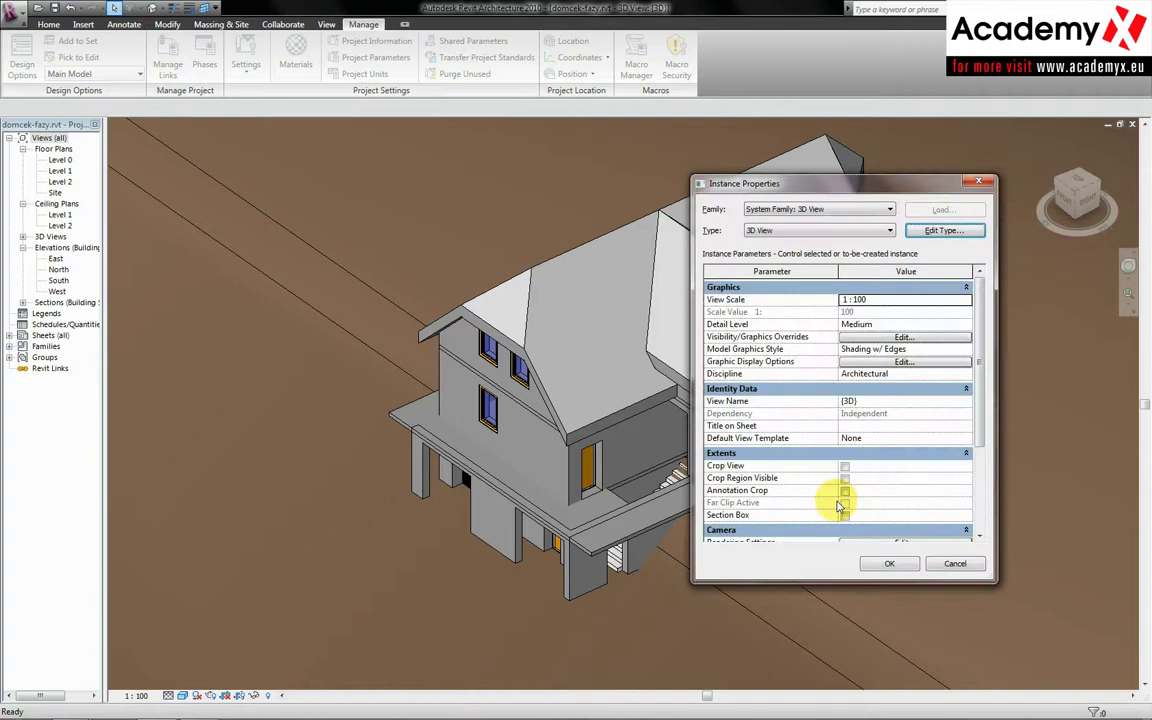
scroll(848, 489, down, 3)
click(966, 502)
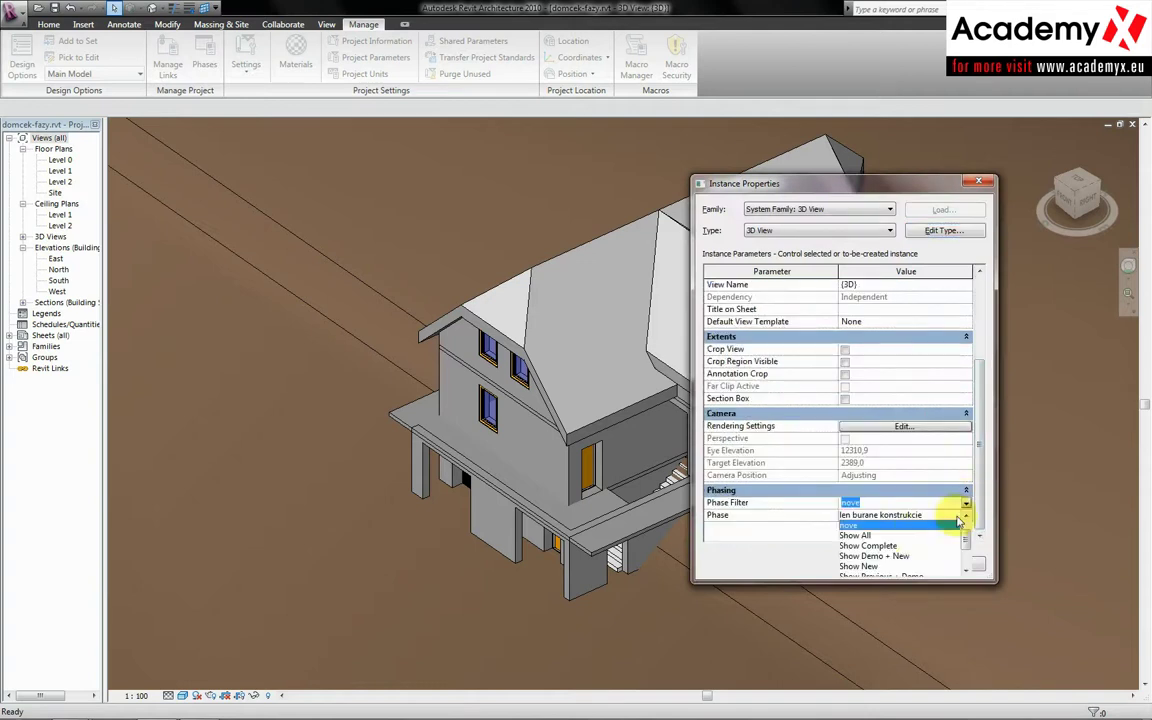
click(903, 522)
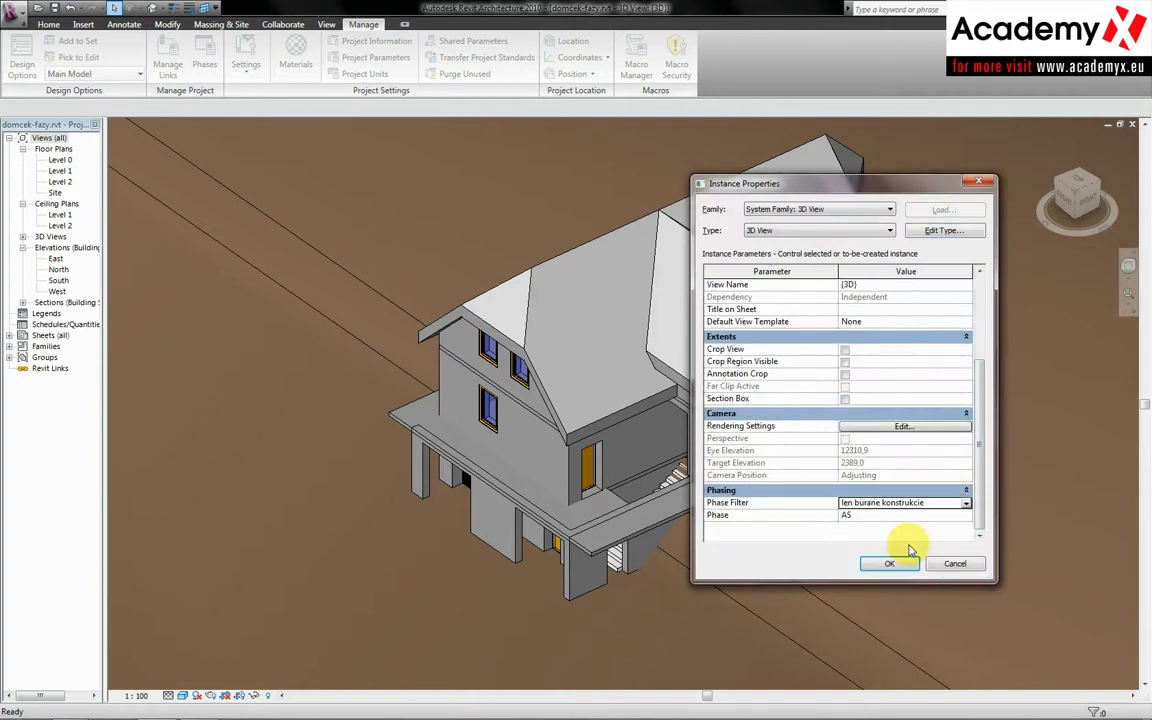
click(889, 564)
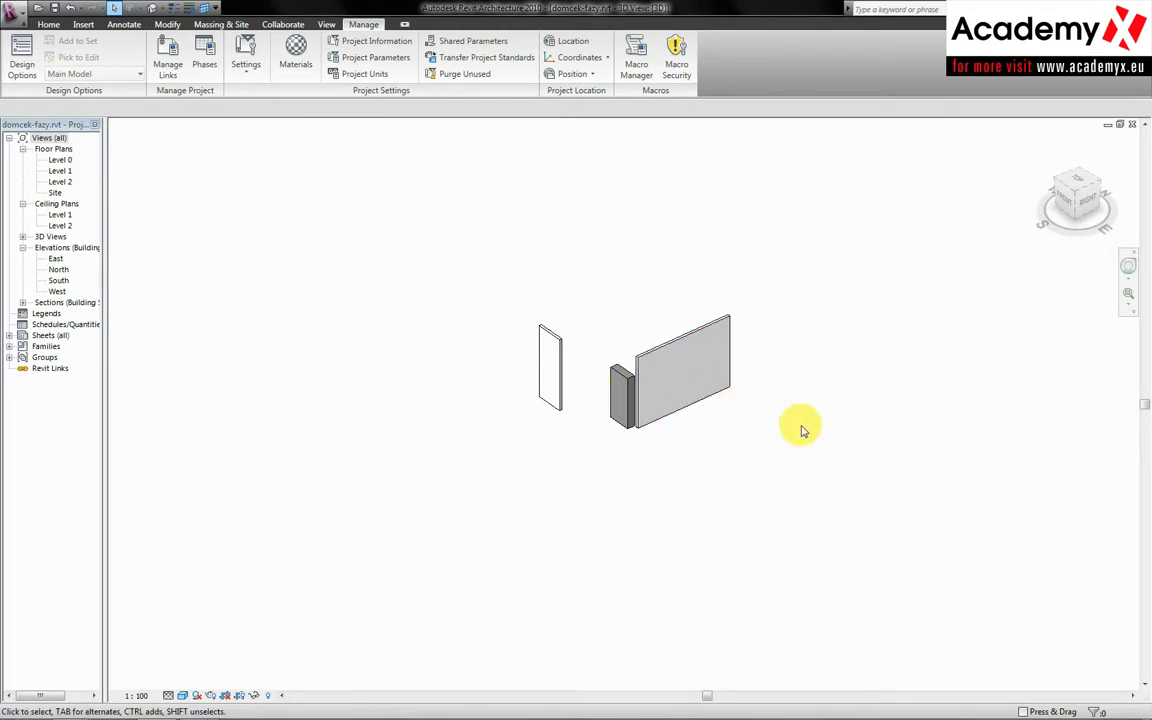
Step: Set the phase filter to Show Complete and orbit the full house to a new angle
key(v)
key(p)
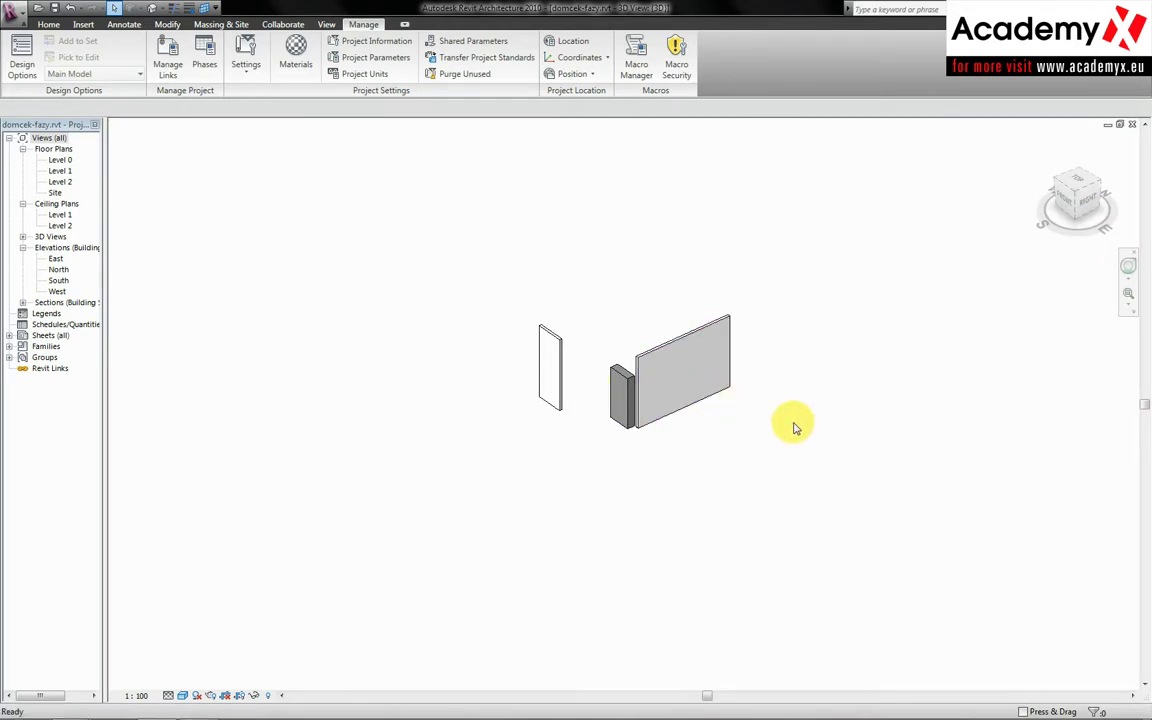
scroll(970, 500, down, 3)
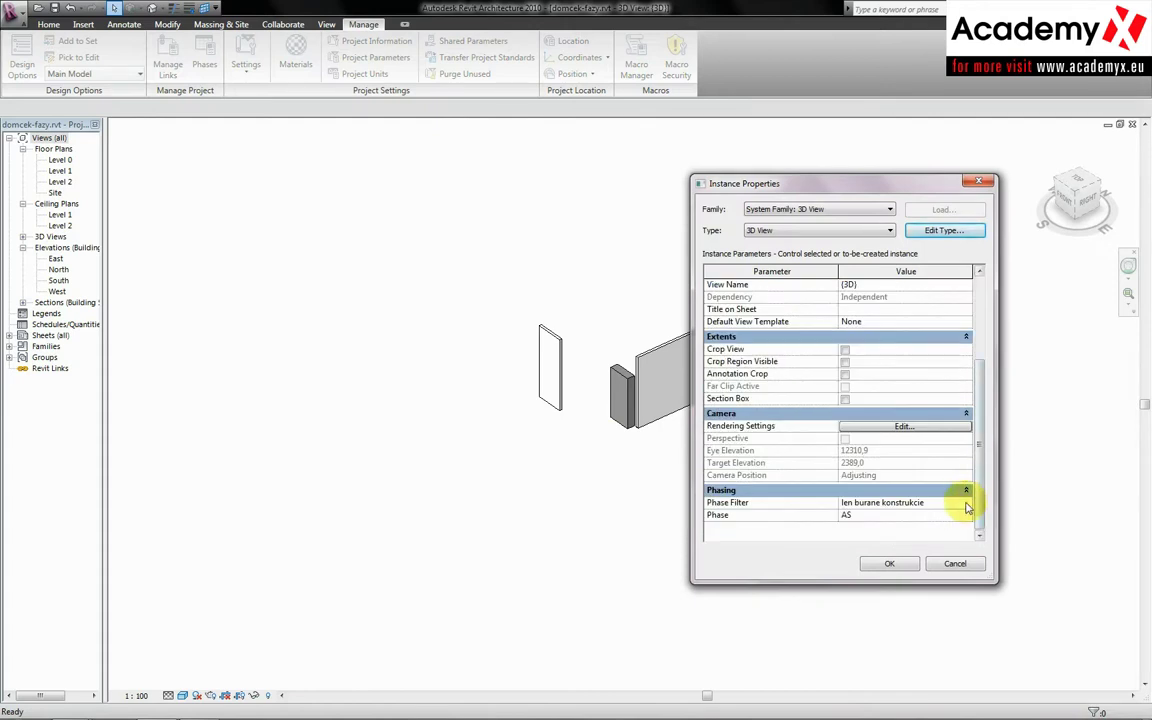
click(964, 502)
click(887, 556)
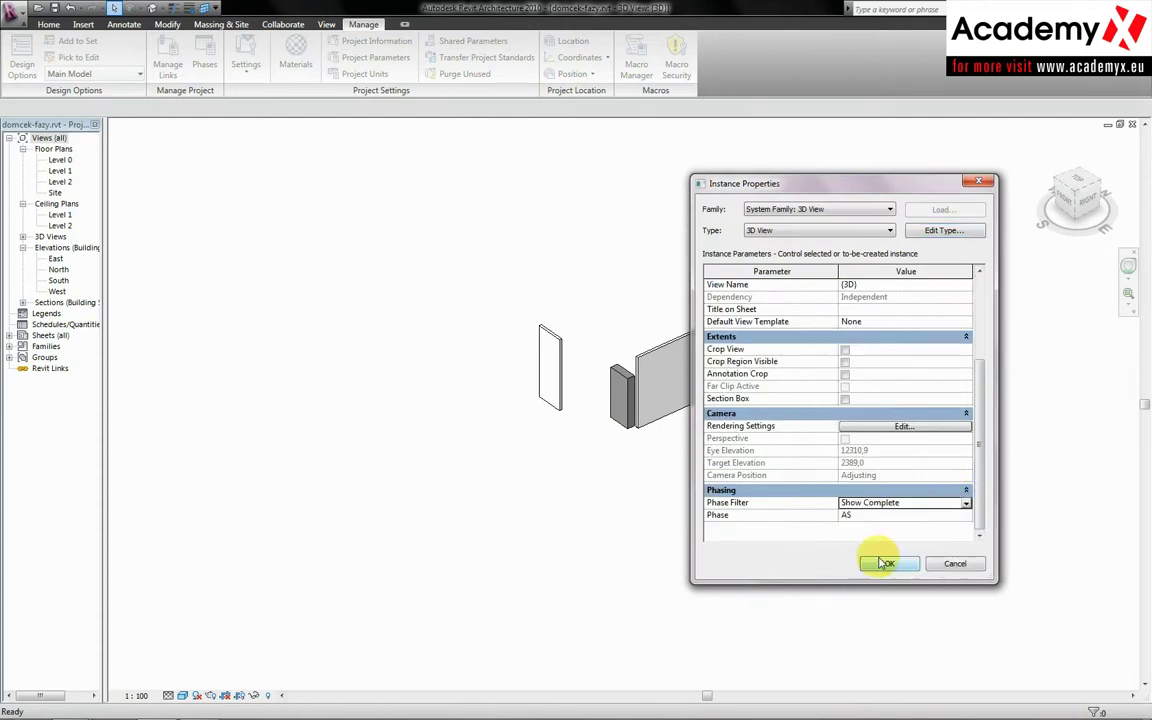
click(884, 566)
mouse_move(869, 480)
shift+middle_down()
mouse_move(919, 397)
mouse_move(799, 381)
mouse_move(711, 427)
mouse_move(653, 350)
mouse_move(548, 319)
mouse_move(555, 405)
shift+middle_up()
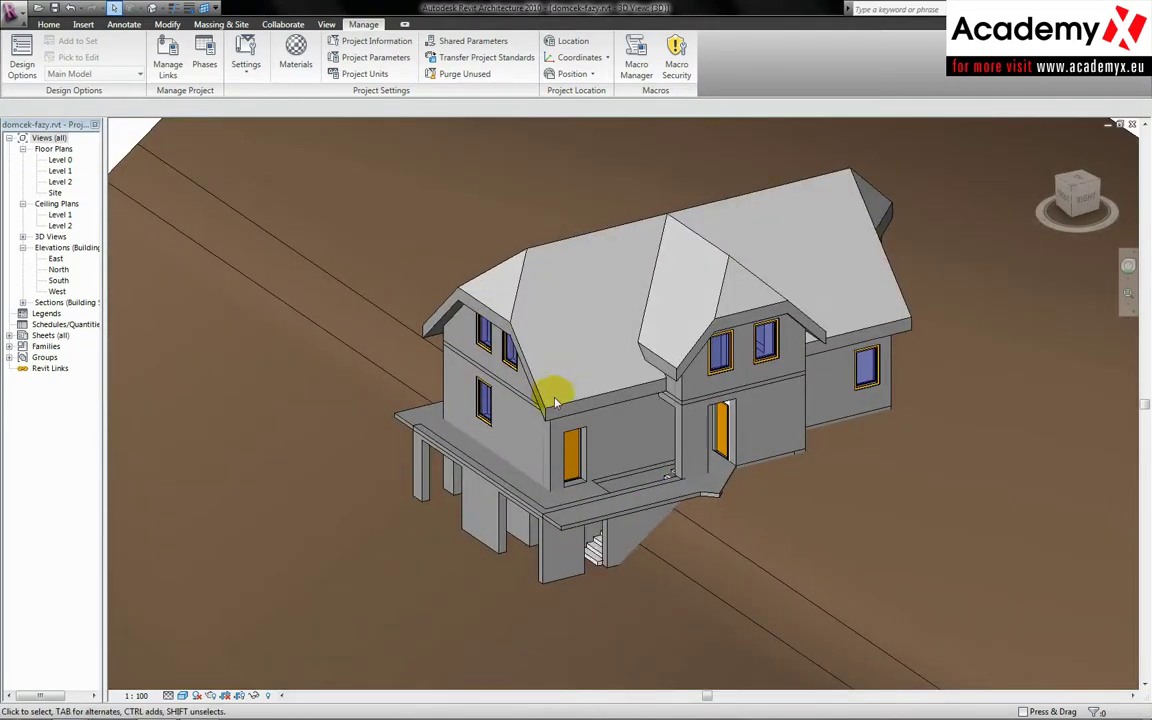
Step: Hide the roof, front wall and floor, then orbit to look into the interior rooms
click(555, 405)
key(Delete)
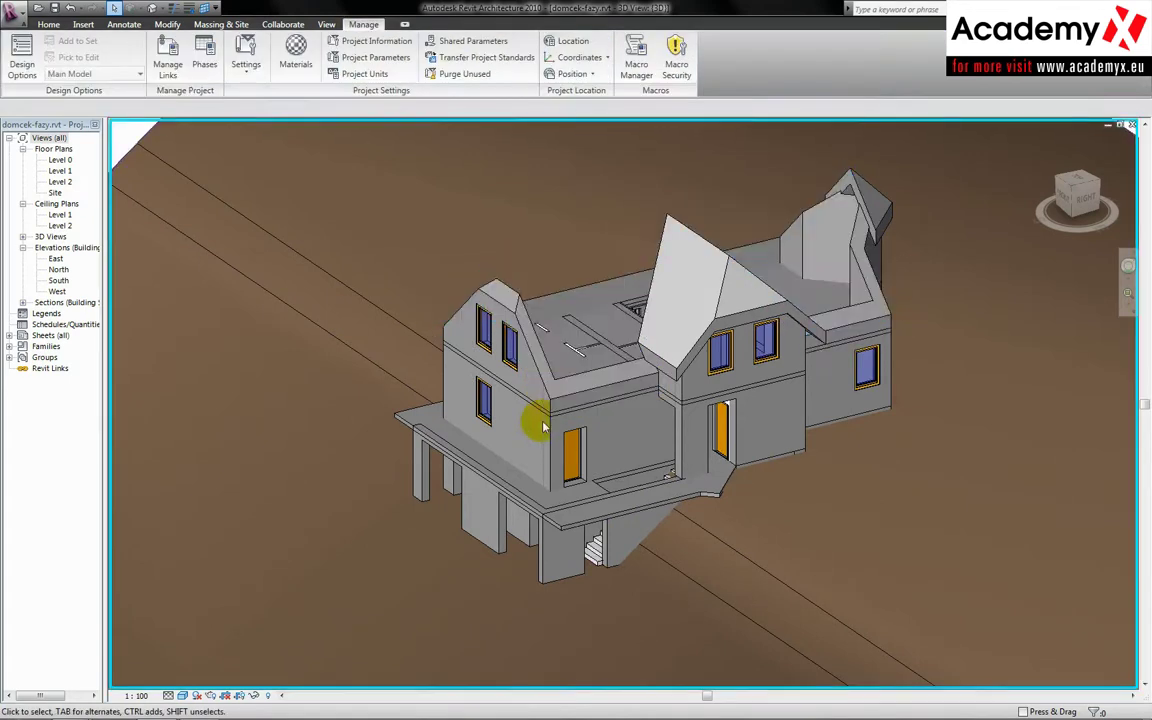
click(558, 403)
key(Delete)
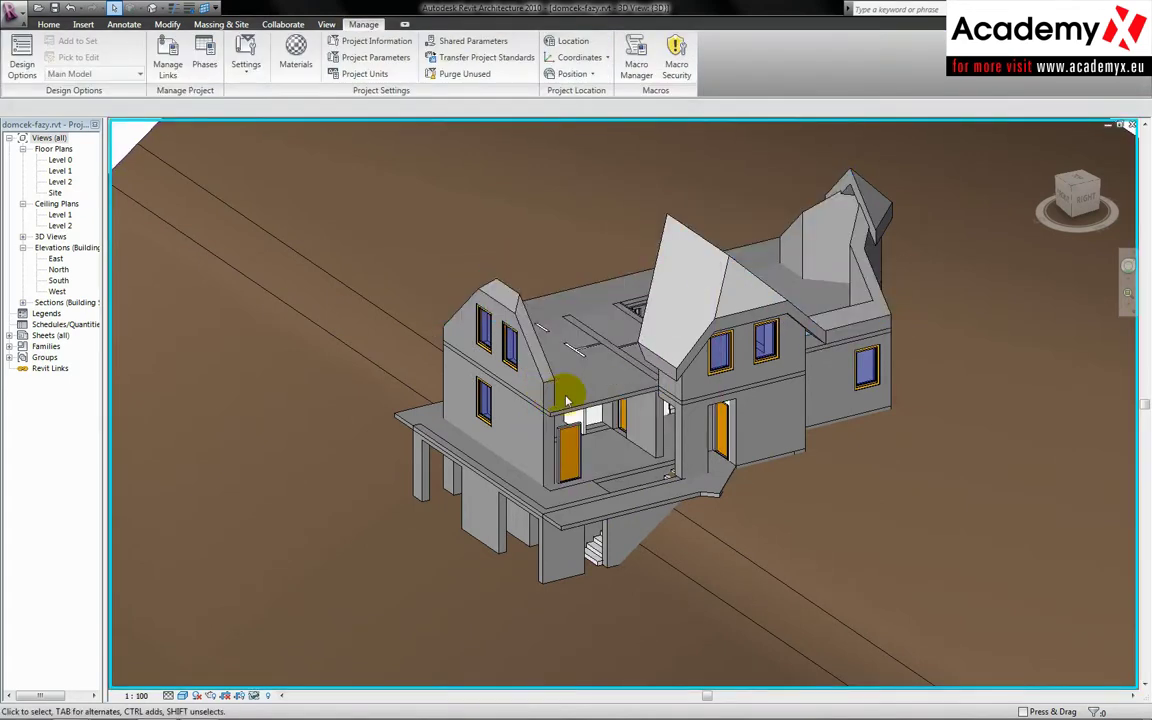
click(569, 410)
key(Delete)
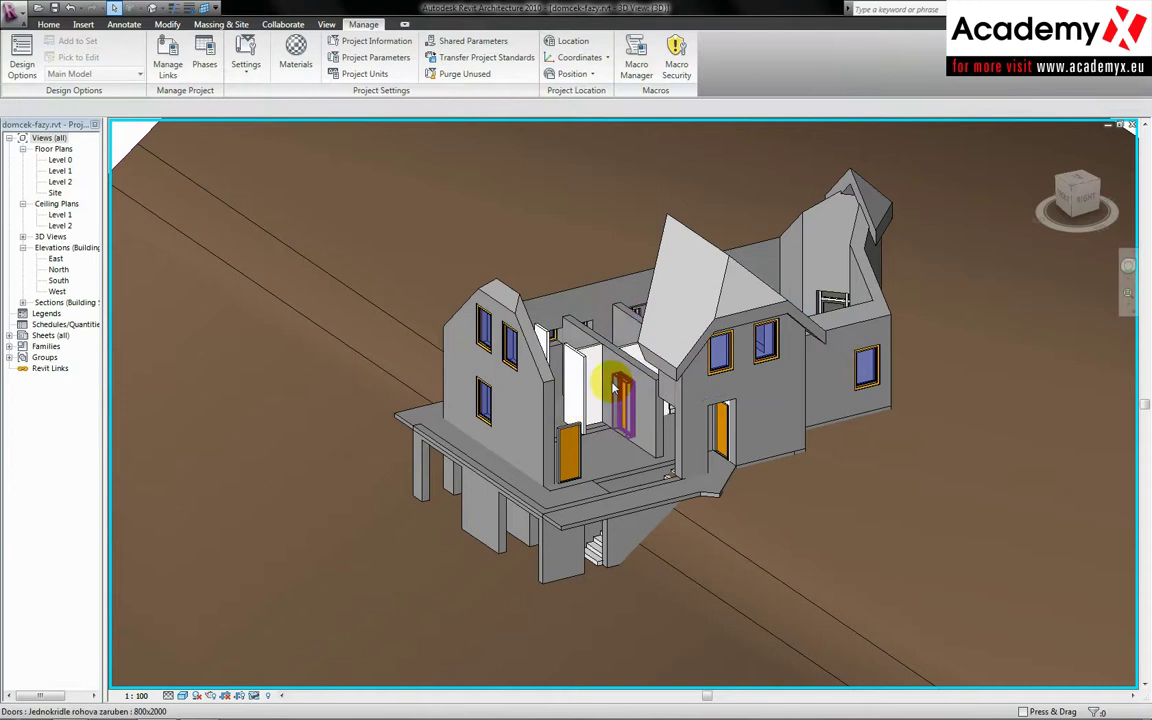
scroll(660, 425, up, 3)
mouse_move(660, 425)
shift+middle_down()
mouse_move(717, 538)
mouse_move(630, 550)
shift+middle_up()
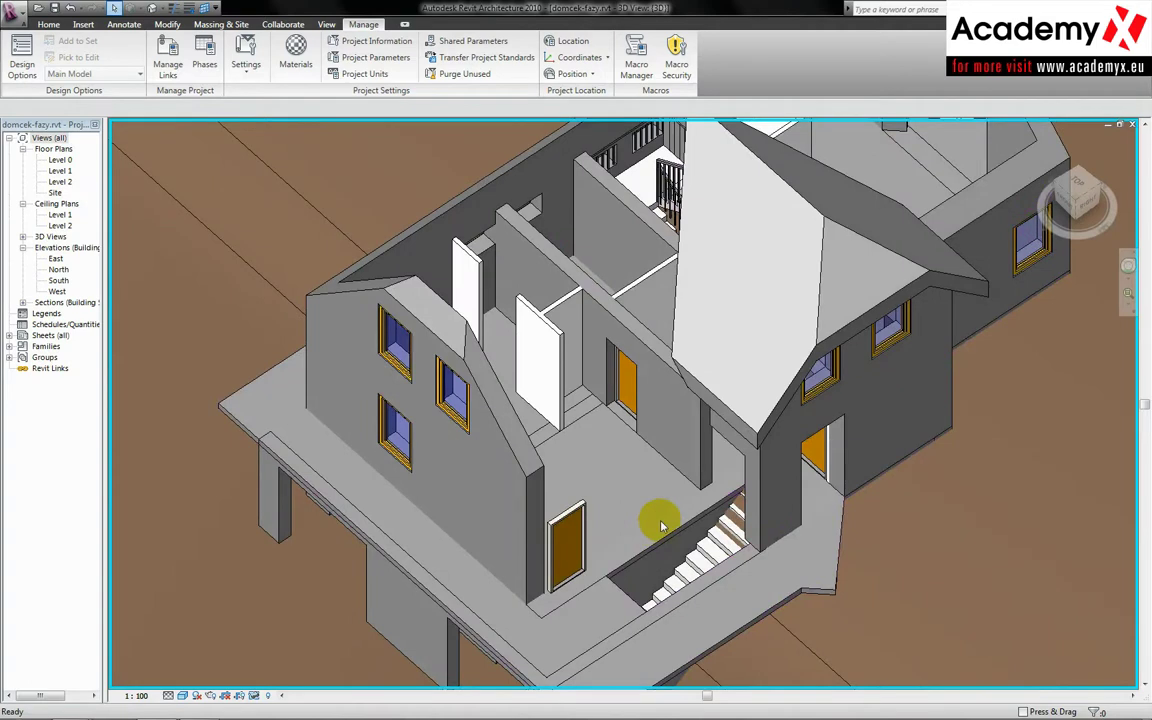
Step: Switch the 3D view's phase filter to Show New, leaving only the new doors
key(v)
key(p)
drag(978, 440, 978, 527)
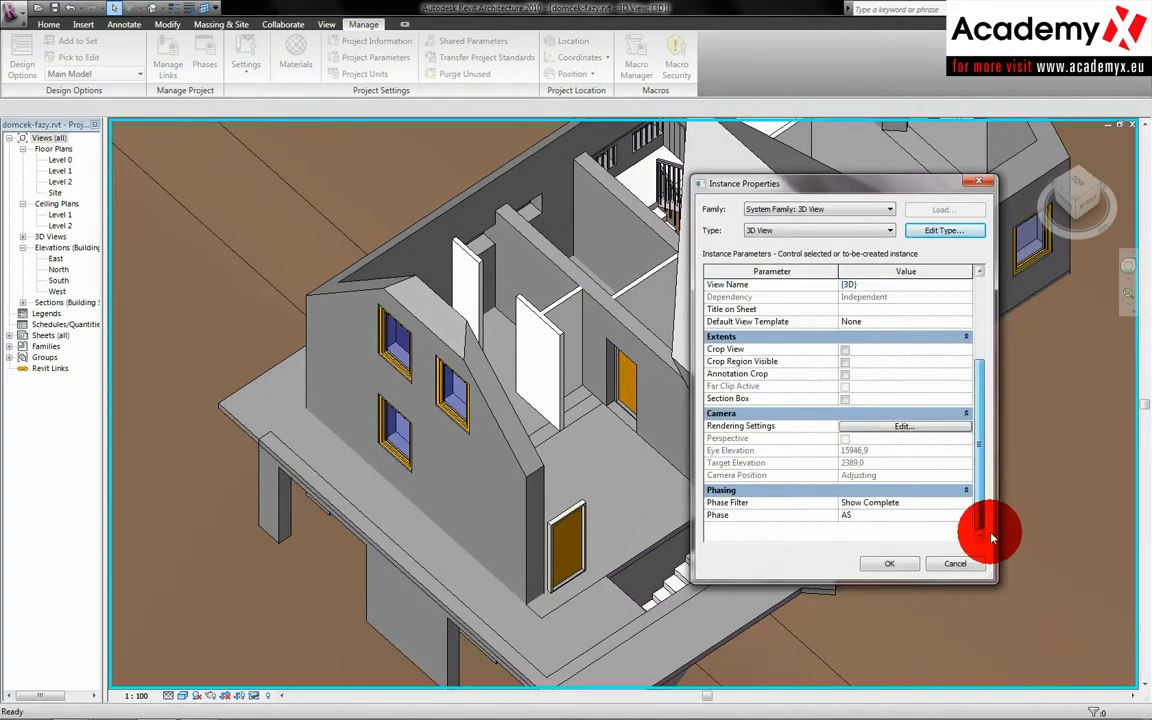
click(966, 502)
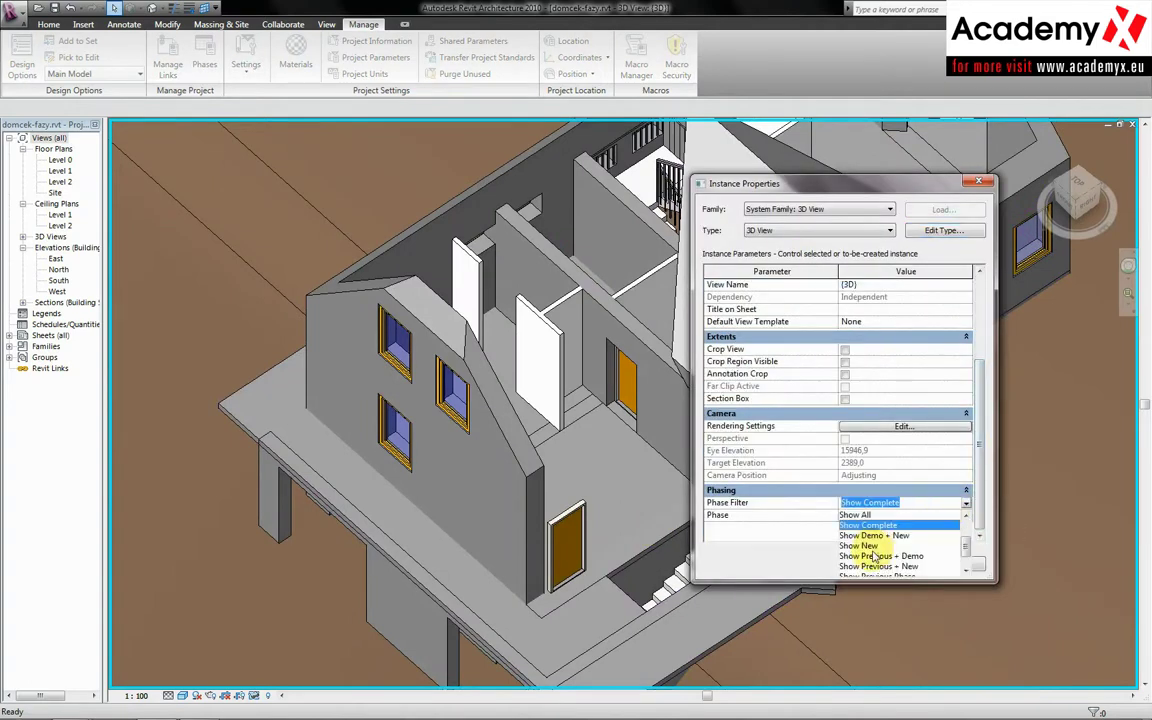
click(872, 547)
click(887, 633)
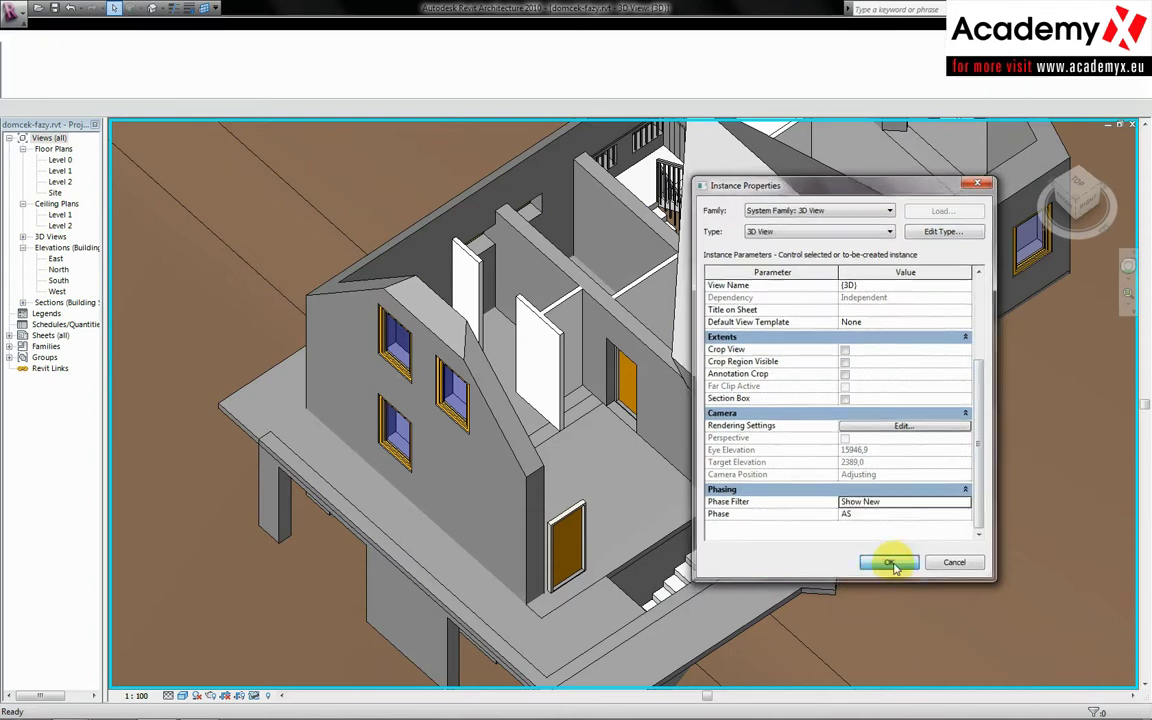
Step: Set the phase filter back to Show Complete through the view's right-click View Properties
scroll(708, 400, down, 5)
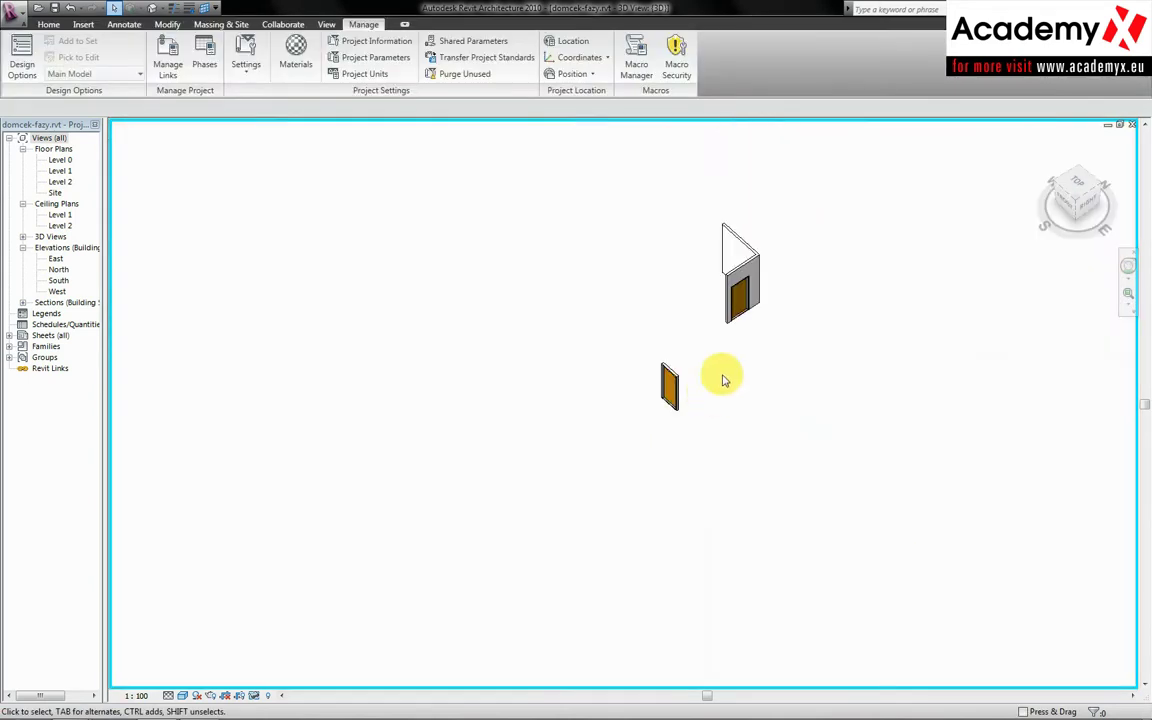
right_click(767, 425)
click(825, 576)
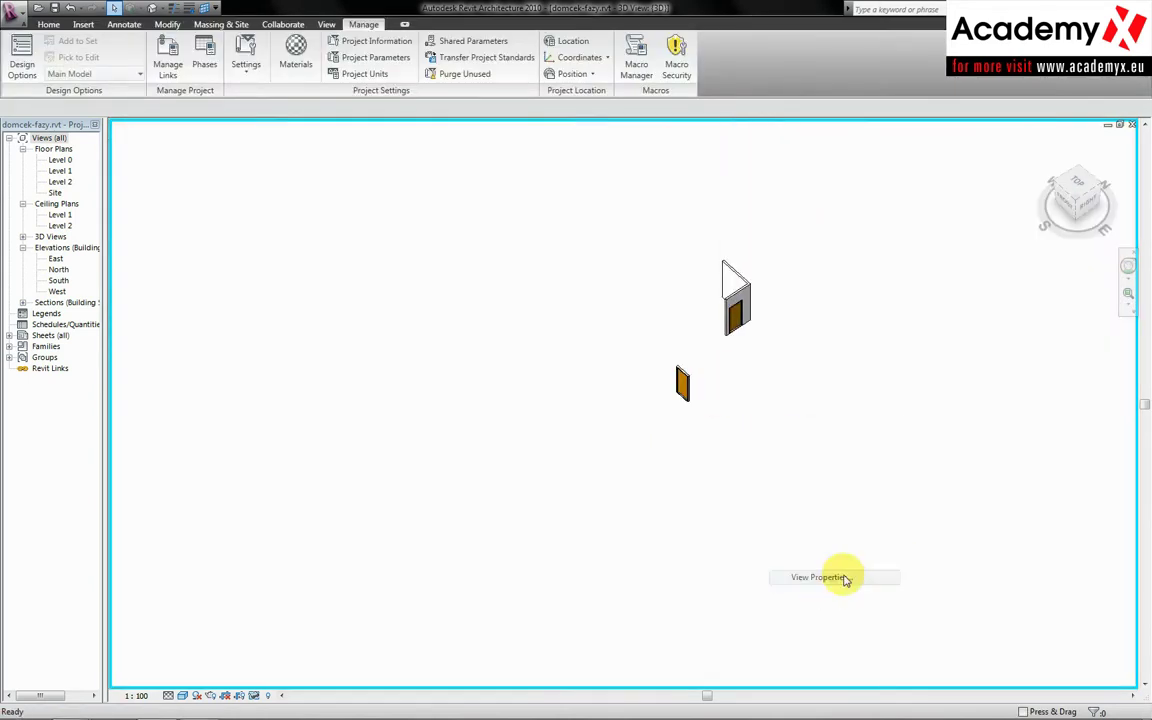
click(977, 500)
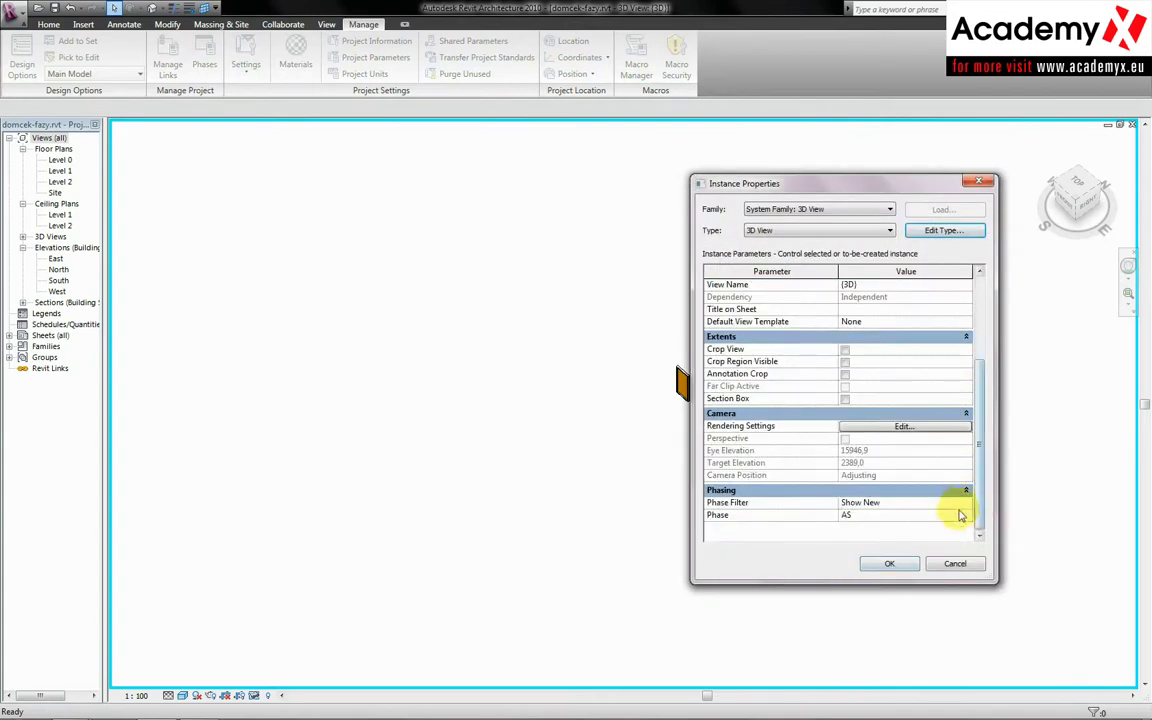
click(965, 503)
scroll(884, 565, up, 1)
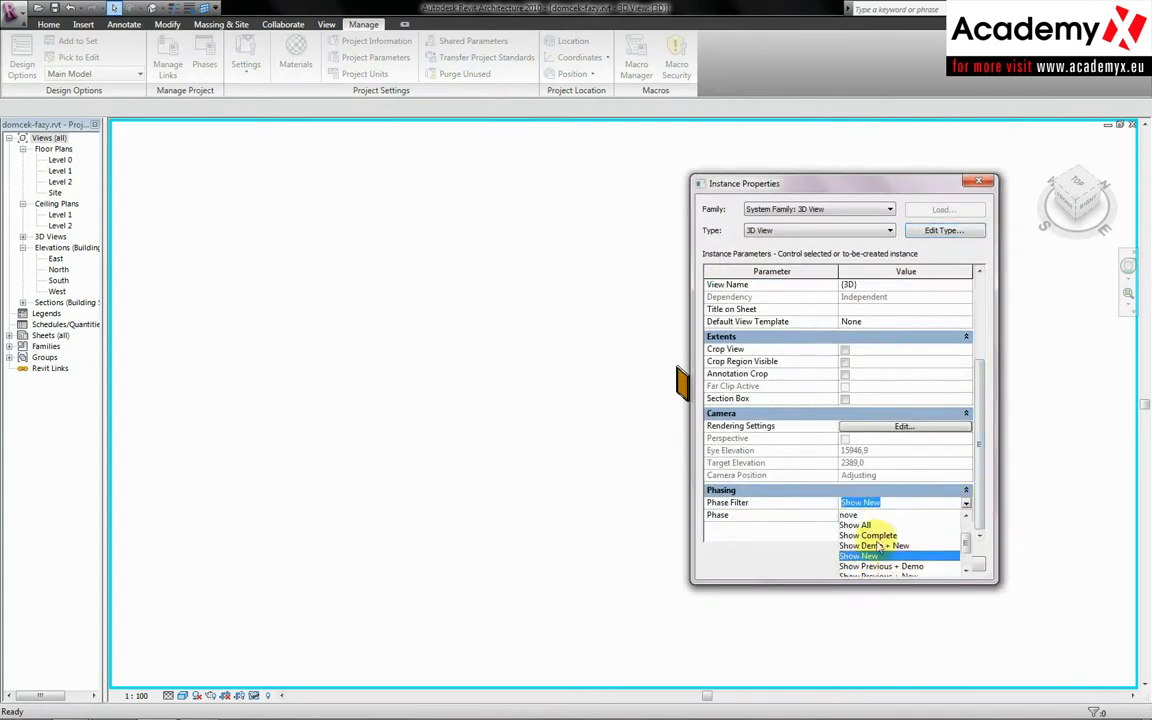
click(876, 536)
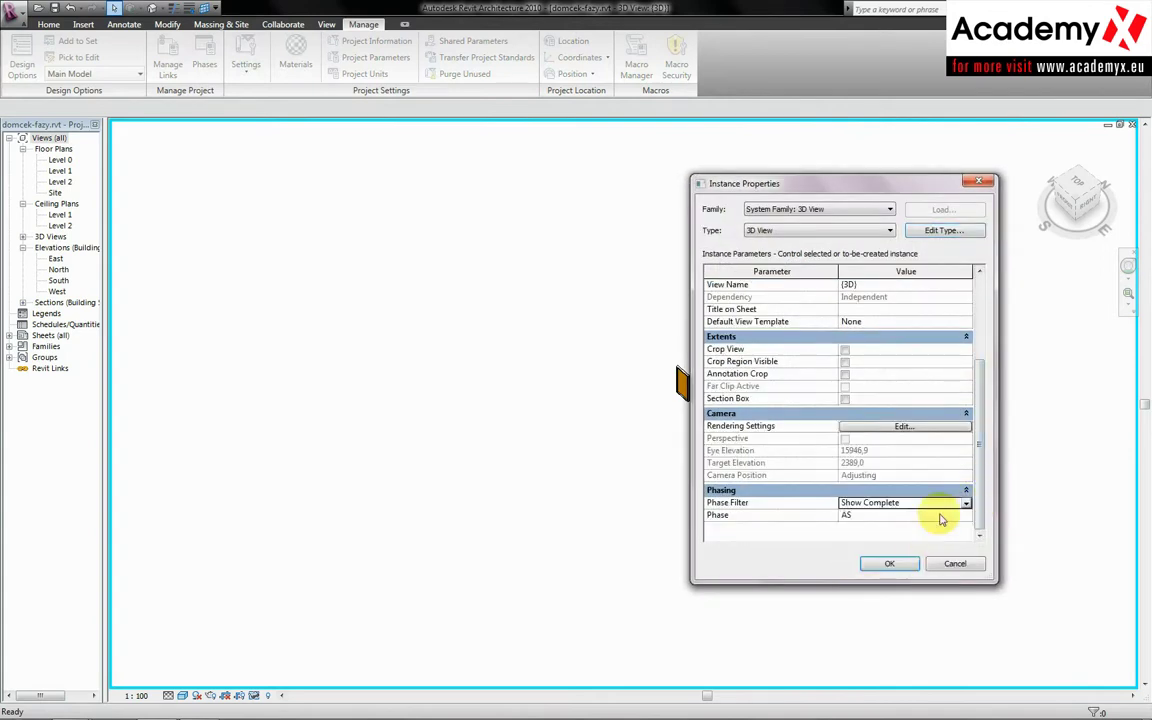
click(890, 565)
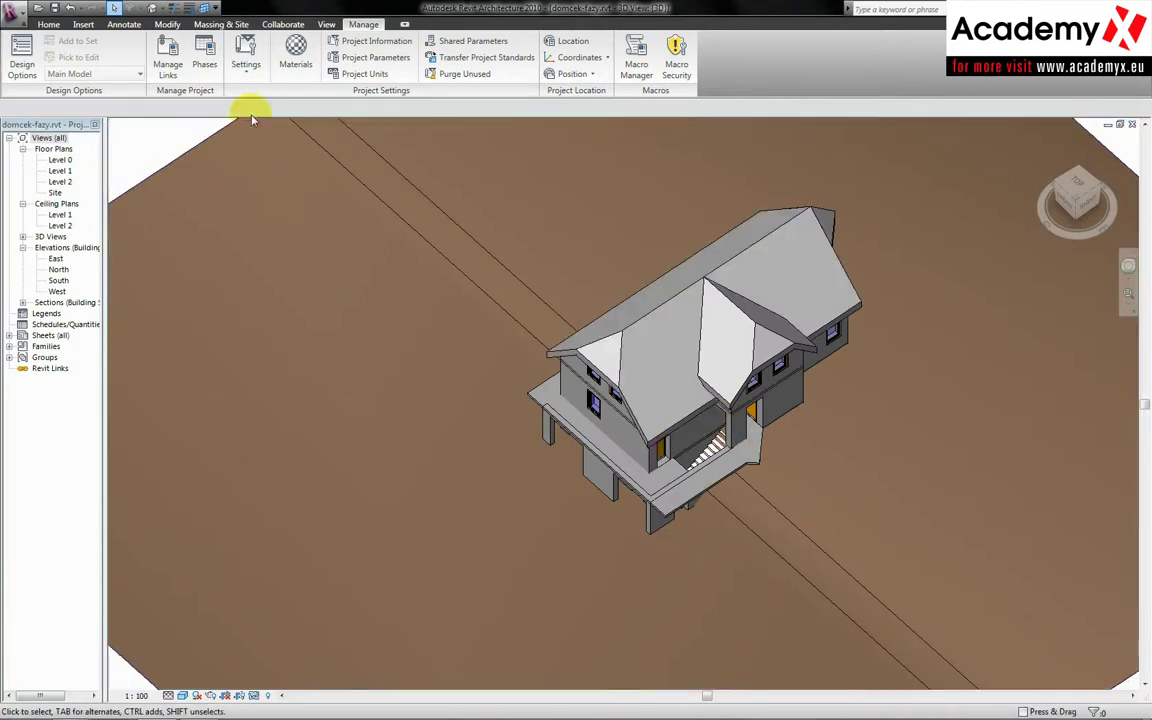
Step: Turn on Halftone for the Existing phase status in Phasing's Graphic Overrides, apply, and close
click(205, 63)
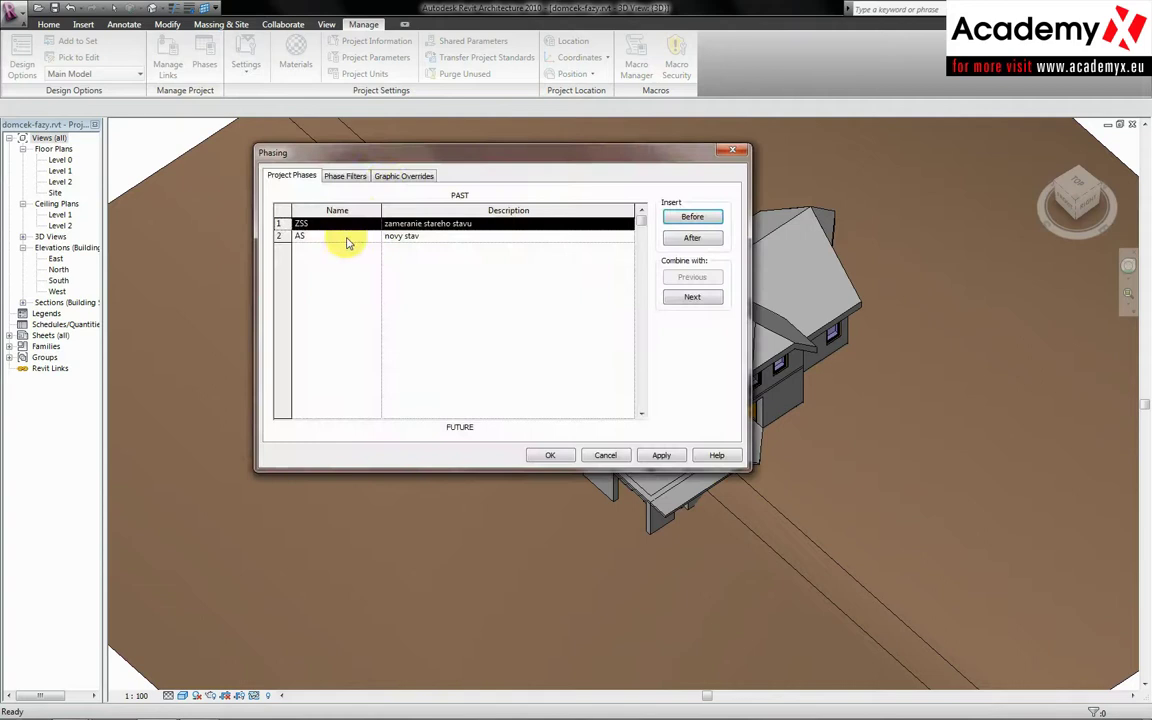
click(404, 175)
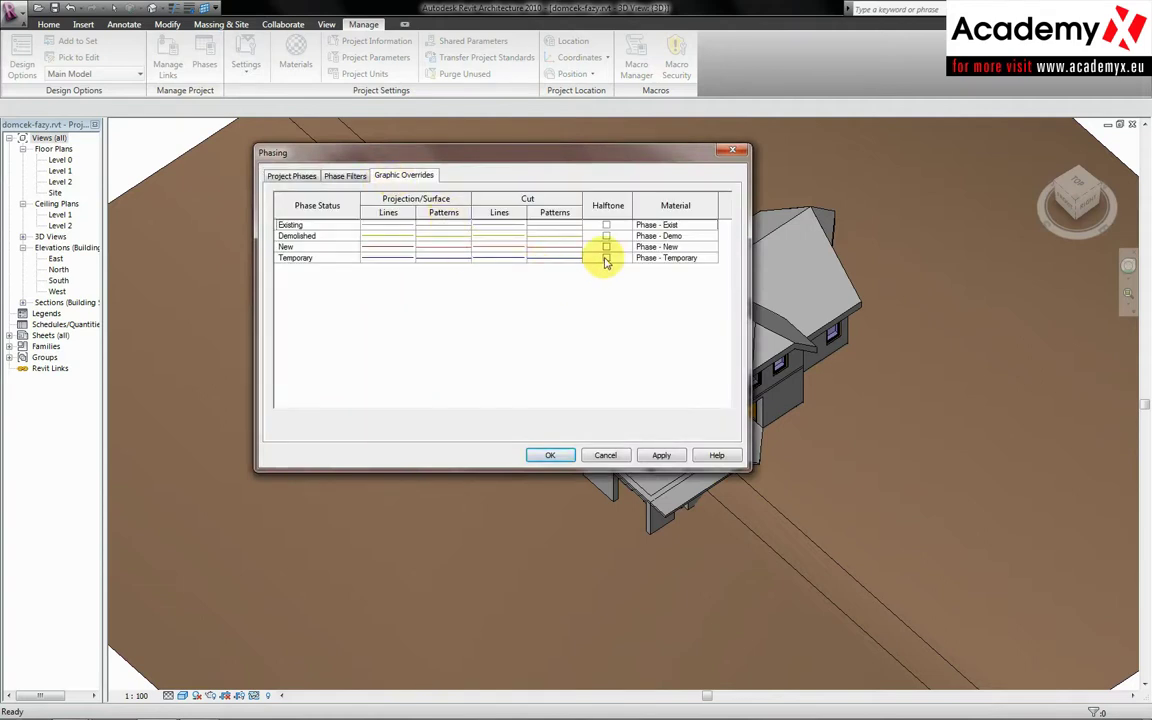
click(606, 225)
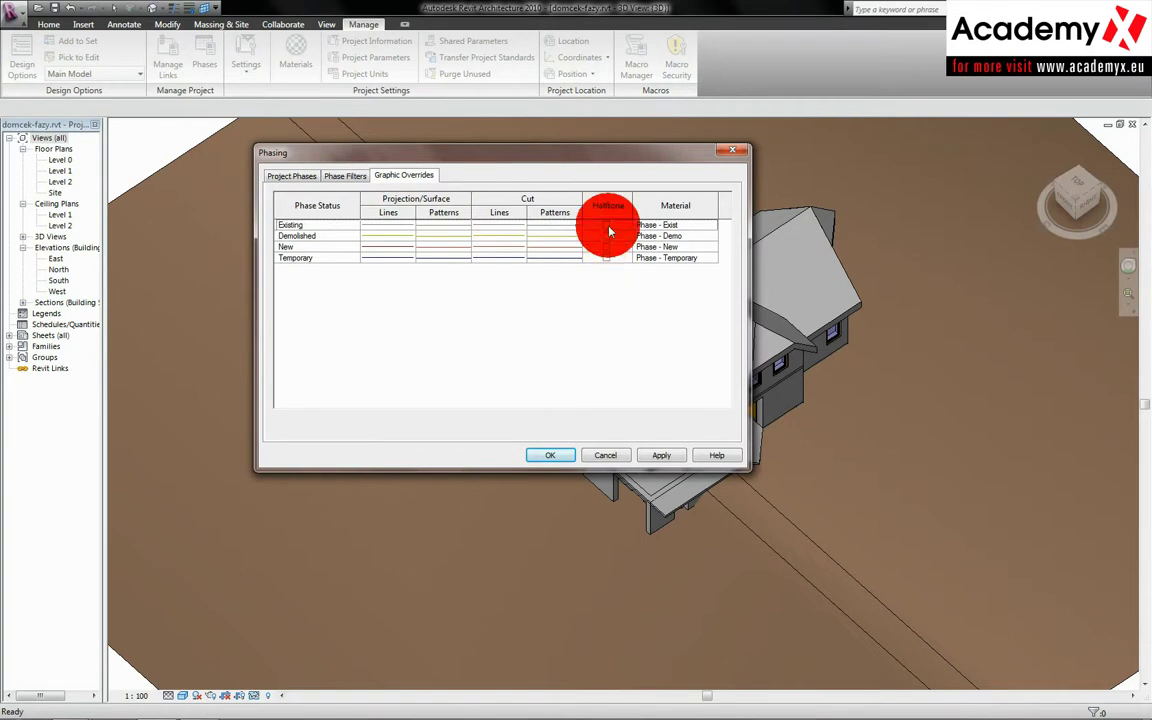
click(659, 455)
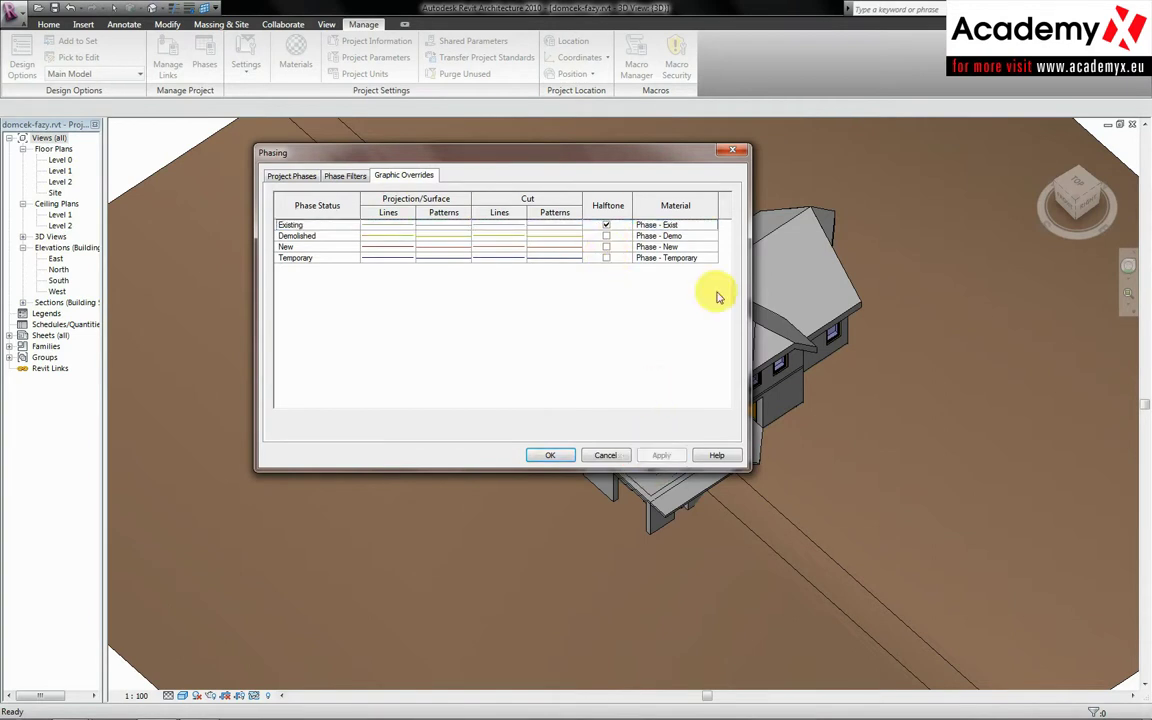
drag(488, 157, 236, 168)
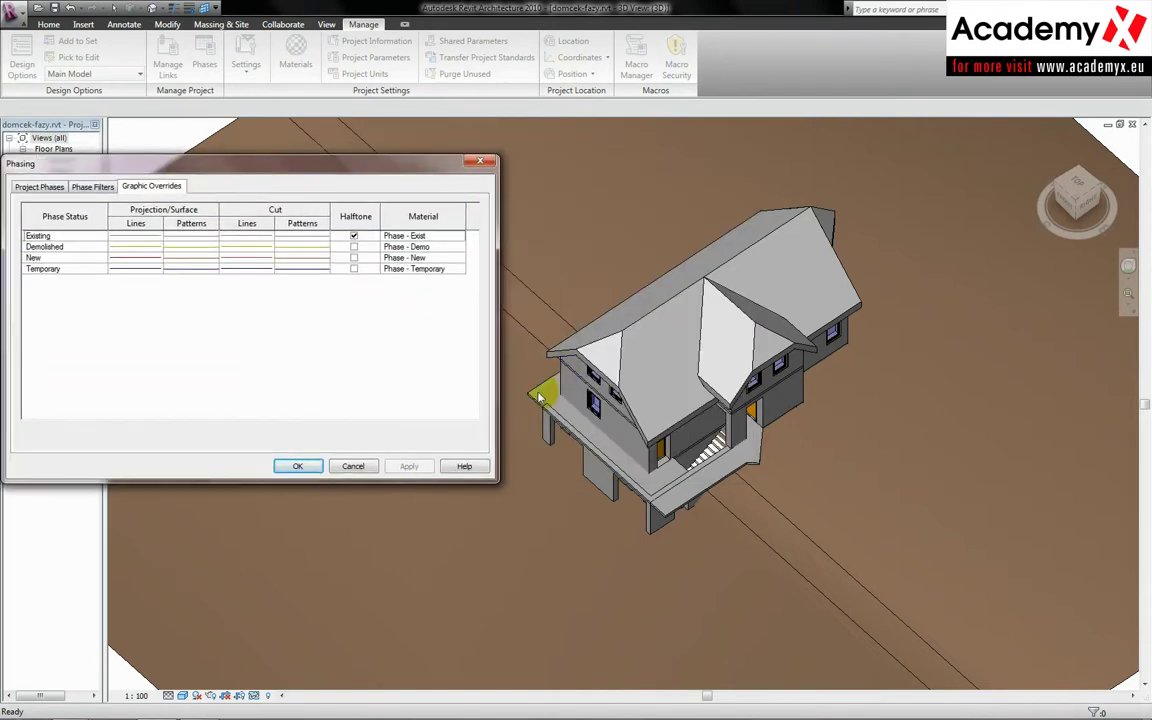
click(352, 466)
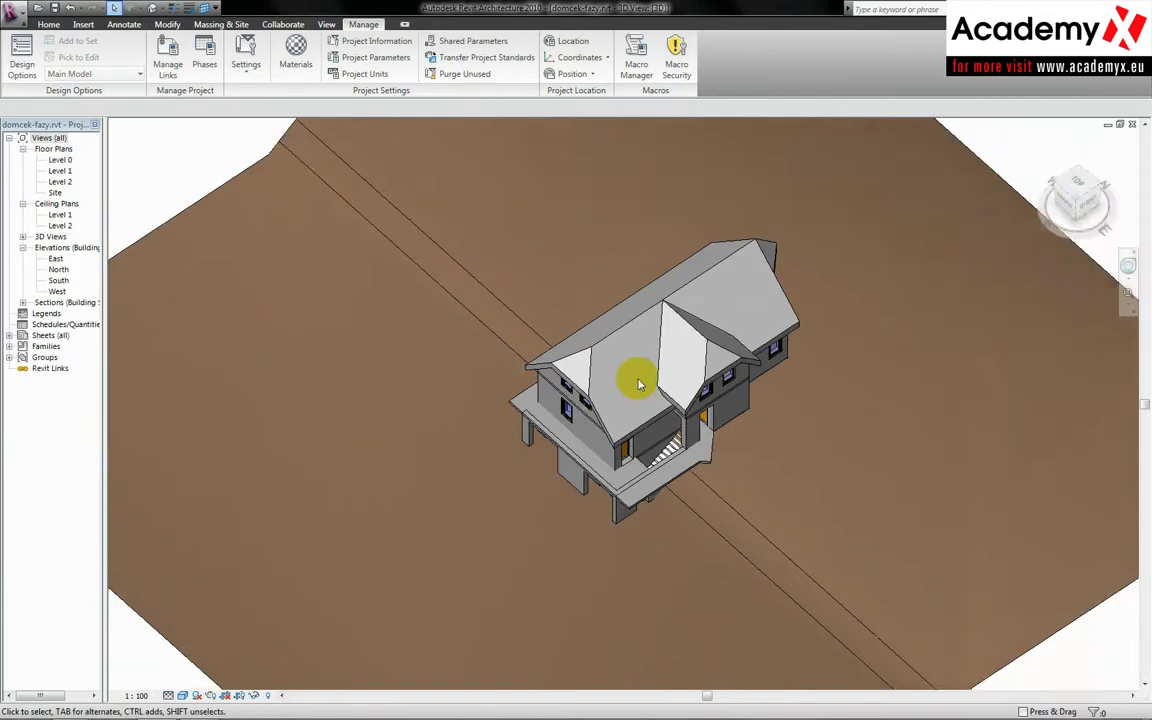